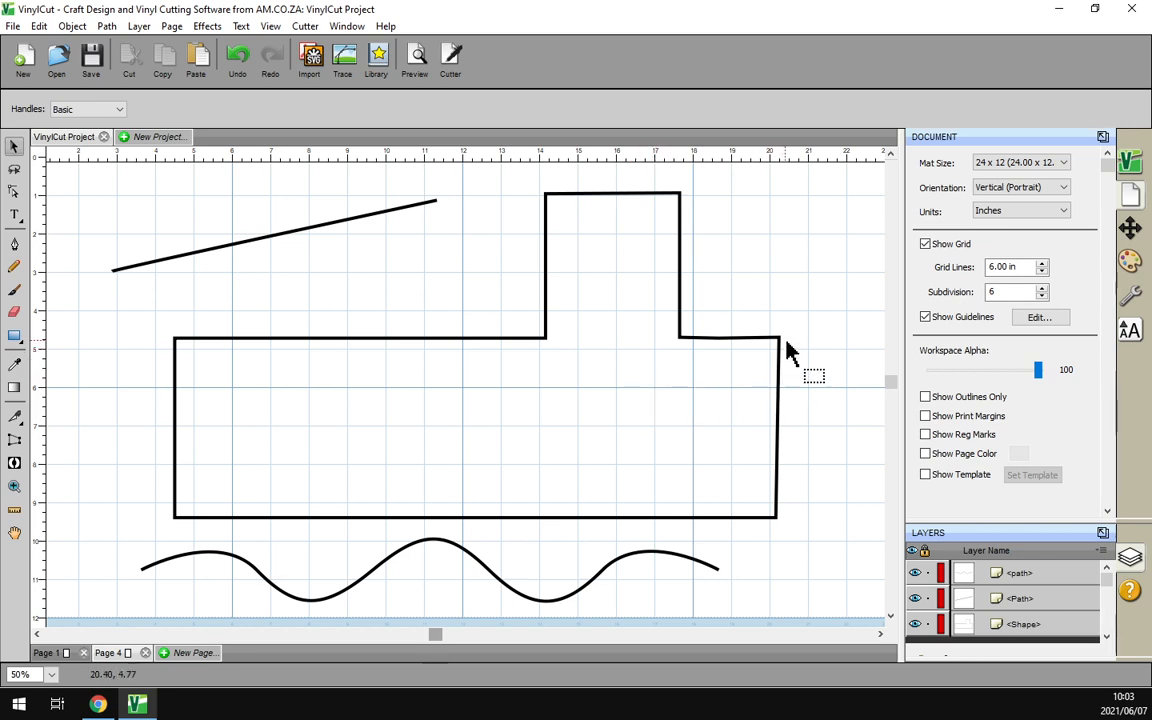
# Select the train body in node mode and reposition its upper-right corner node, undoing a stray move
pyautogui.click(14, 190)
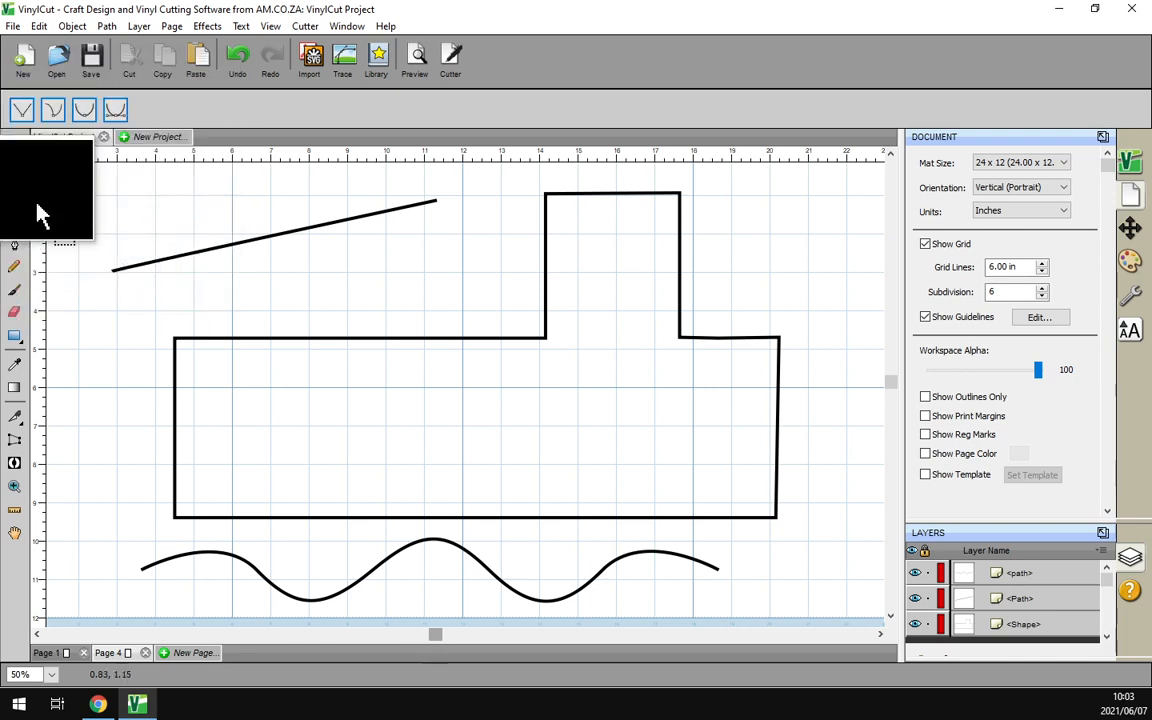
pyautogui.click(772, 352)
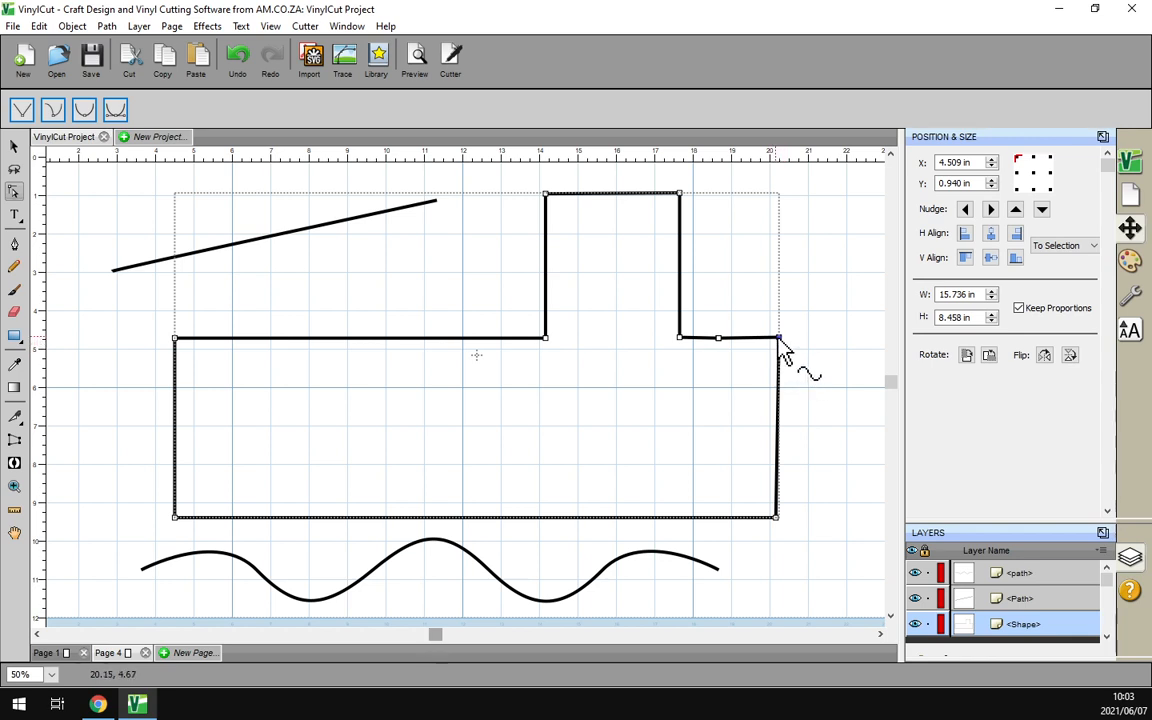
pyautogui.moveTo(779, 338); pyautogui.dragTo(801, 347)
pyautogui.hotkey('ctrl', 'z')
pyautogui.click(803, 349)
pyautogui.click(783, 347)
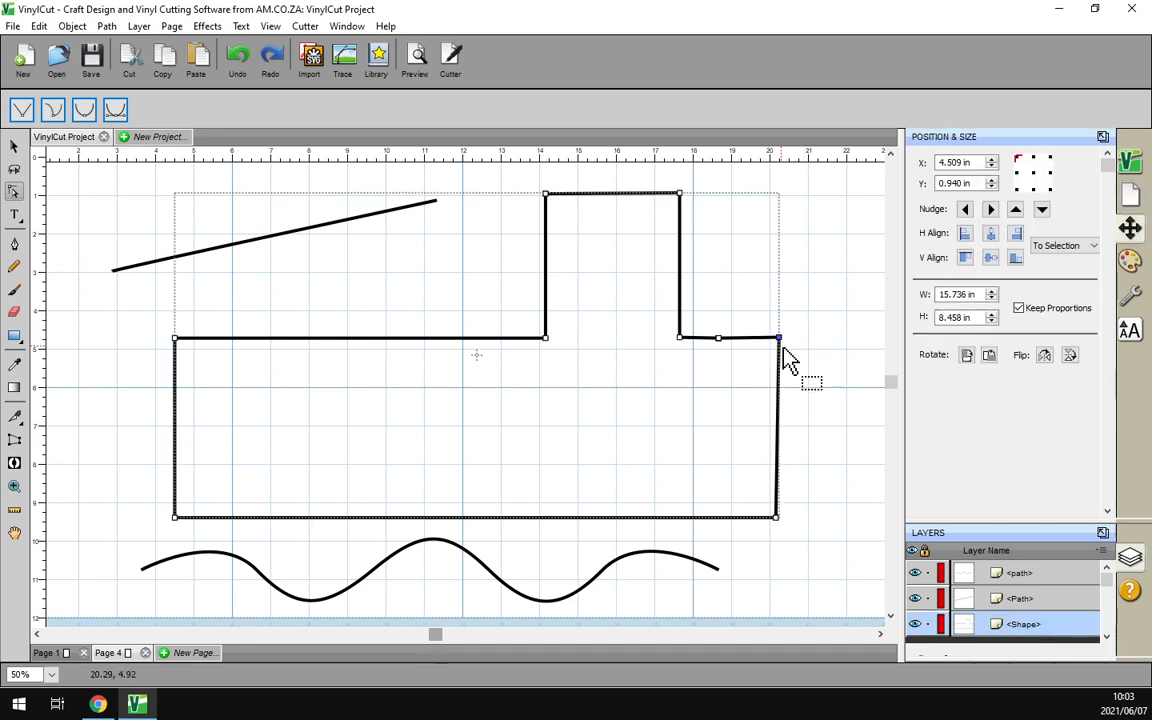
pyautogui.moveTo(785, 342)
pyautogui.mouseDown()
pyautogui.moveTo(800, 352)
pyautogui.moveTo(778, 338)
pyautogui.mouseUp()
# Nudge the body's right and bottom-right corner nodes slightly, leaving it 15.694 in wide
pyautogui.moveTo(807, 526); pyautogui.dragTo(726, 468)
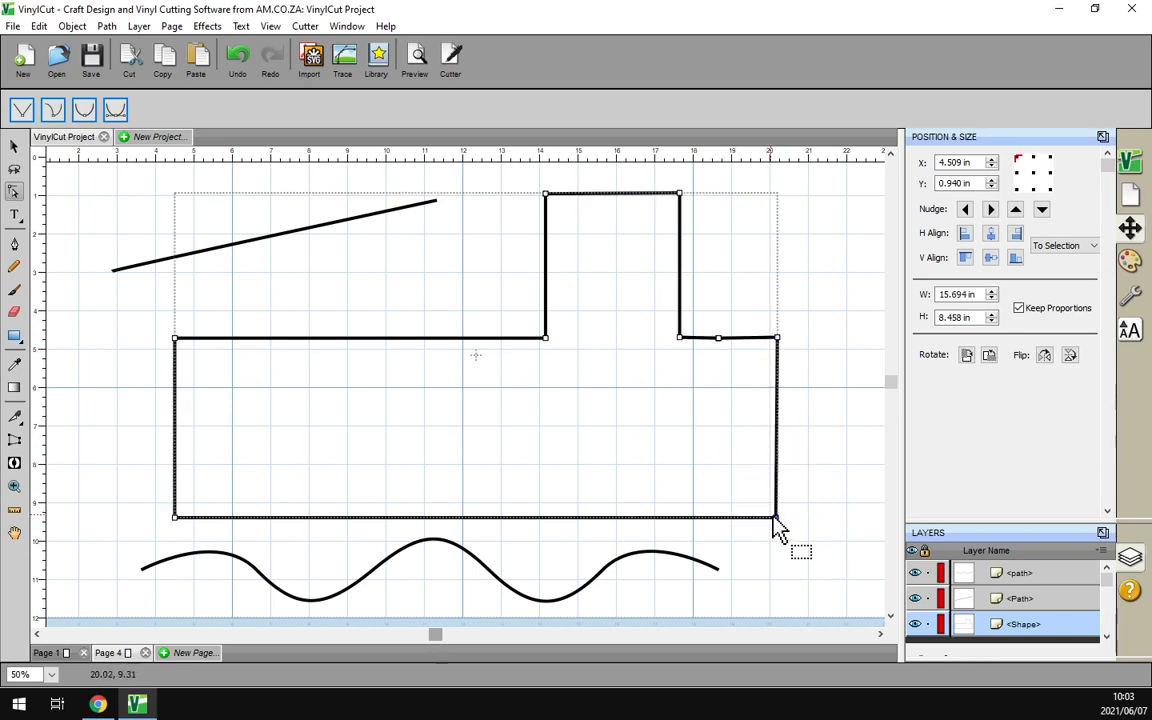
pyautogui.click(788, 538)
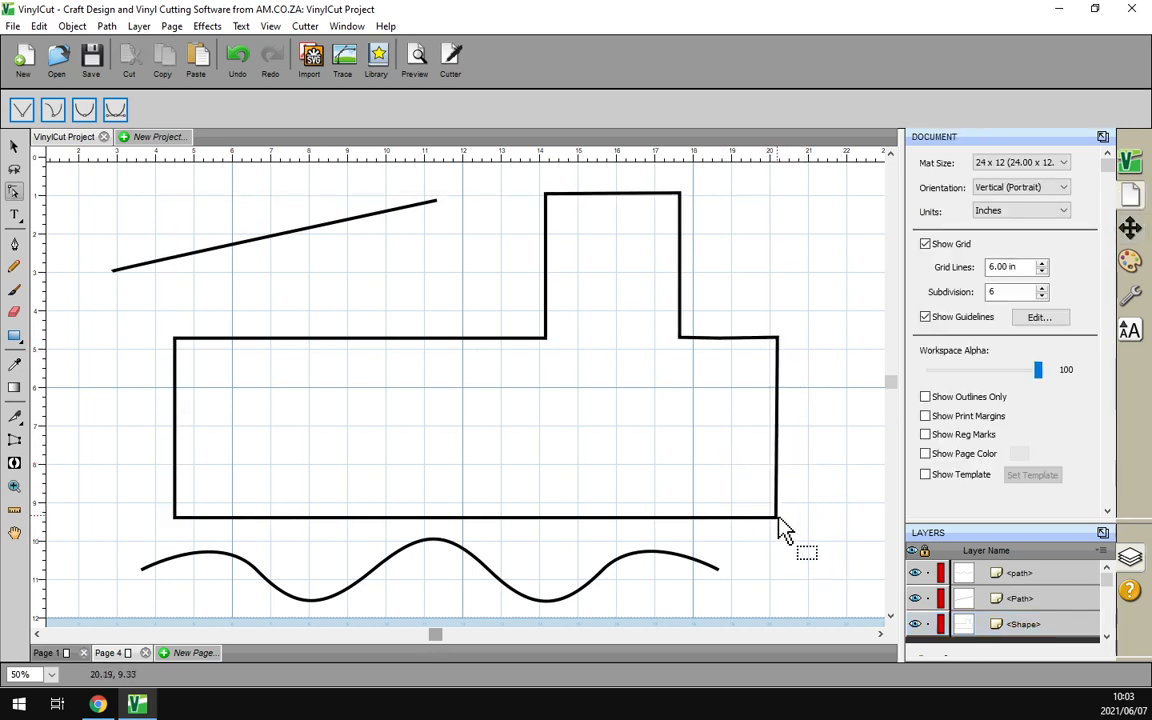
pyautogui.click(783, 540)
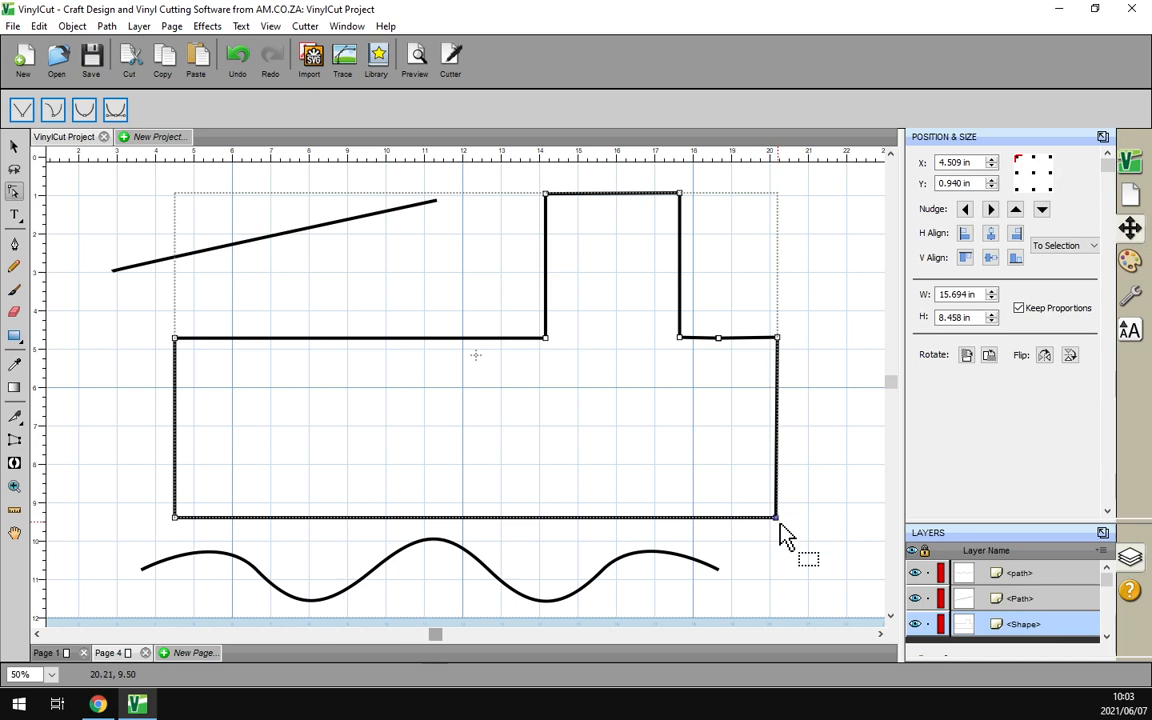
pyautogui.moveTo(777, 519)
pyautogui.mouseDown()
pyautogui.moveTo(802, 545)
pyautogui.moveTo(777, 520)
pyautogui.mouseUp()
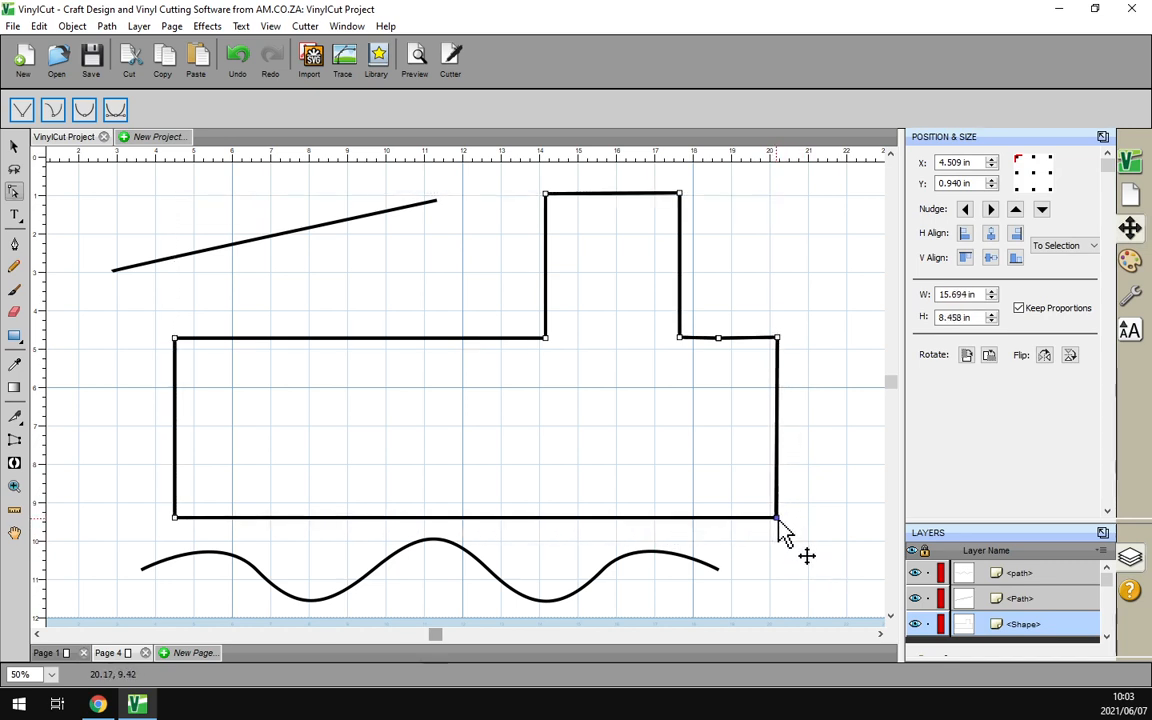
pyautogui.click(781, 530)
pyautogui.click(800, 345)
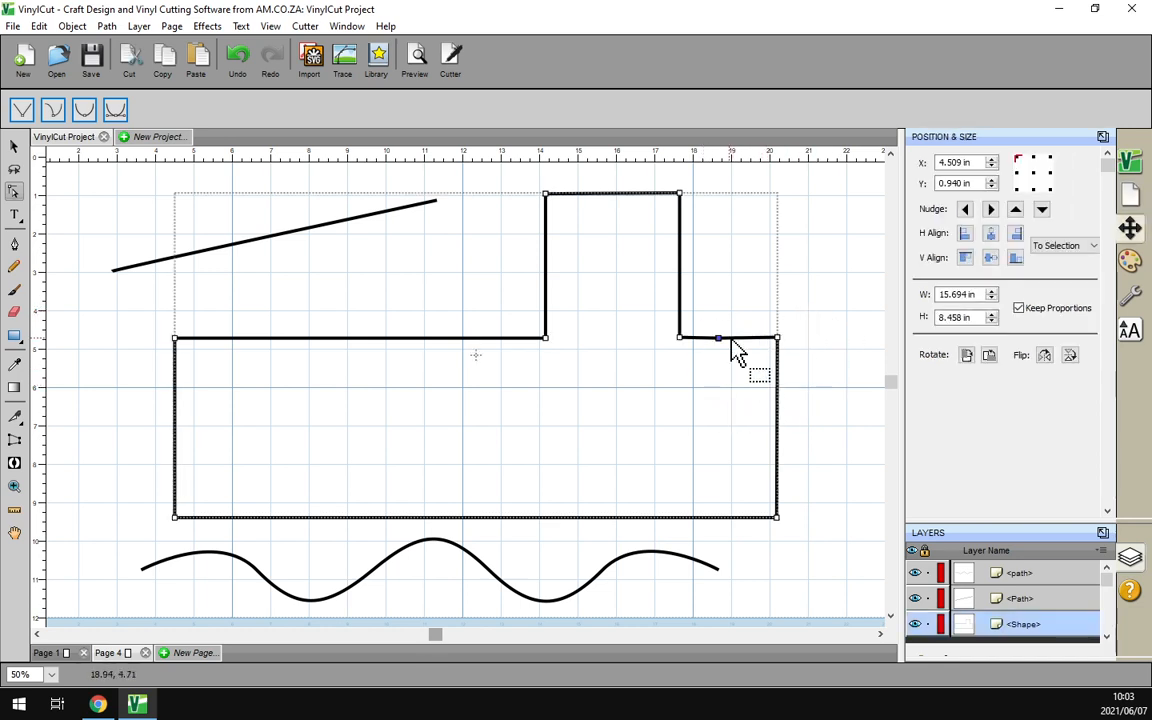
pyautogui.moveTo(722, 341)
pyautogui.mouseDown()
pyautogui.moveTo(738, 363)
pyautogui.moveTo(722, 340)
pyautogui.mouseUp()
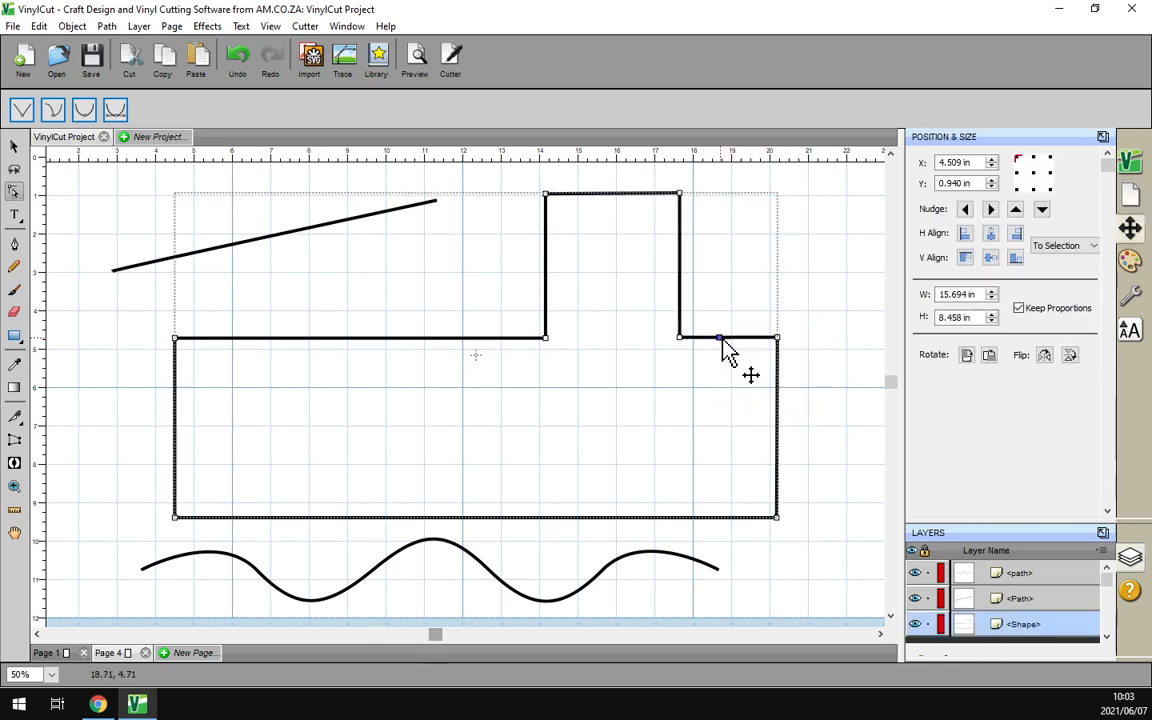
pyautogui.click(779, 294)
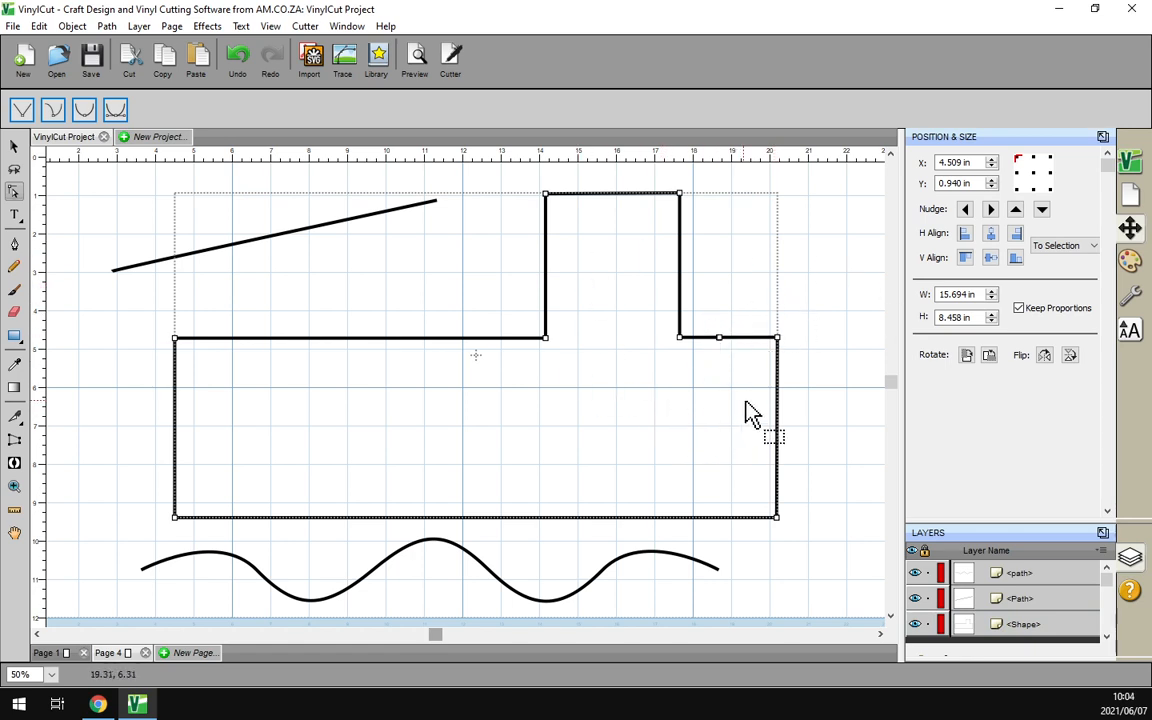
pyautogui.scroll(-1, 718, 370)
pyautogui.click(694, 337)
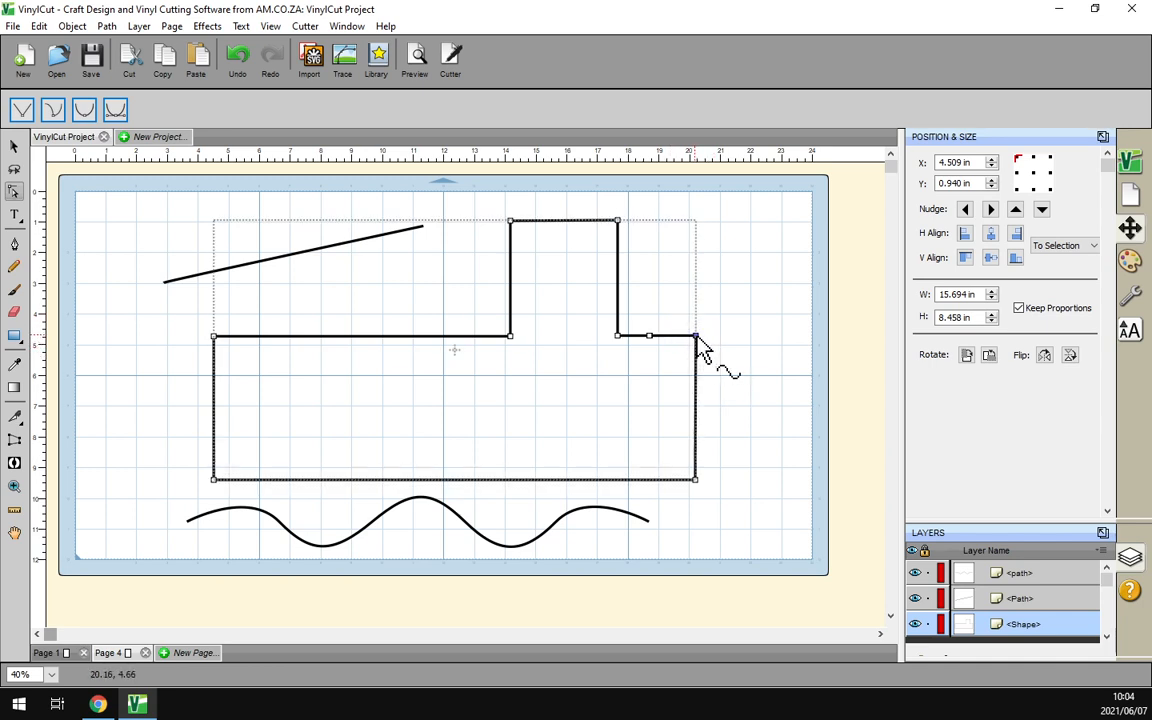
pyautogui.click(721, 384)
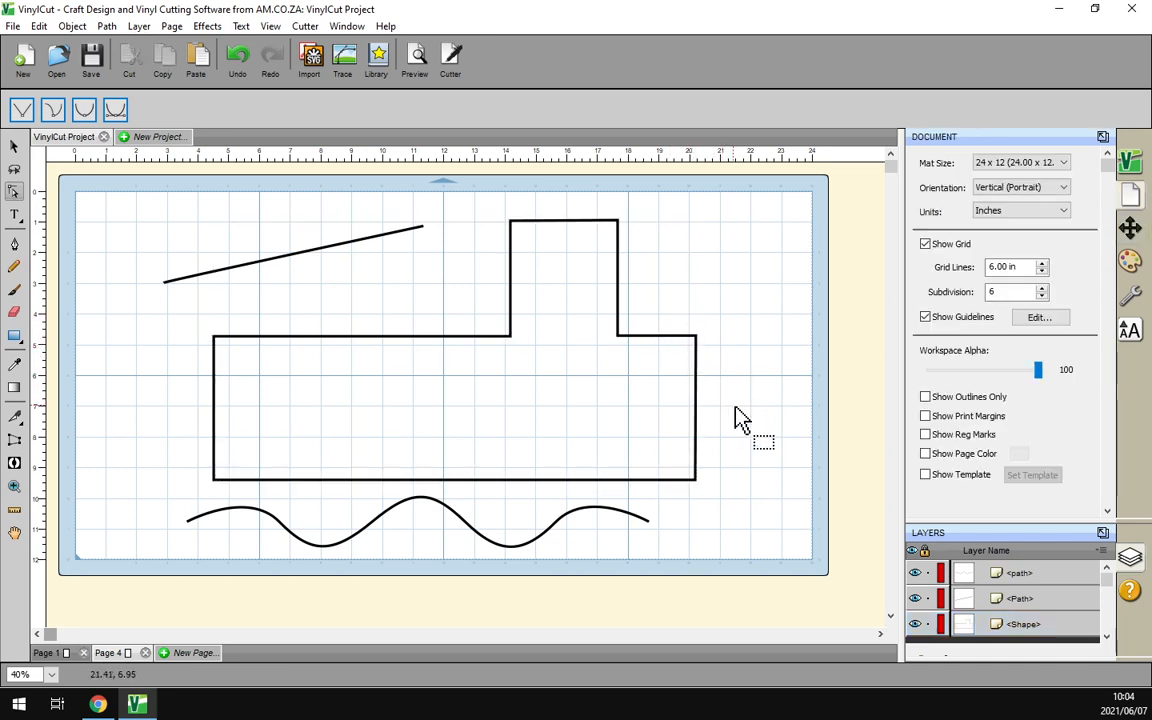
pyautogui.scroll(4, 711, 323)
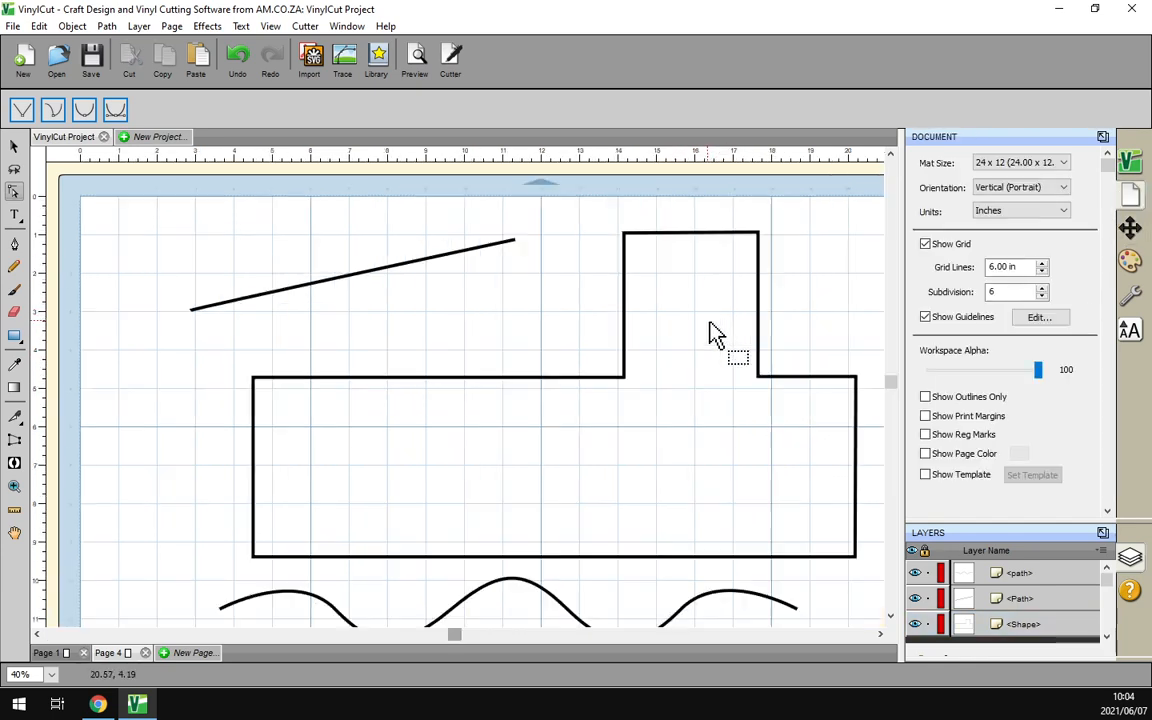
pyautogui.scroll(1, 594, 281)
pyautogui.moveTo(575, 216); pyautogui.dragTo(685, 365)
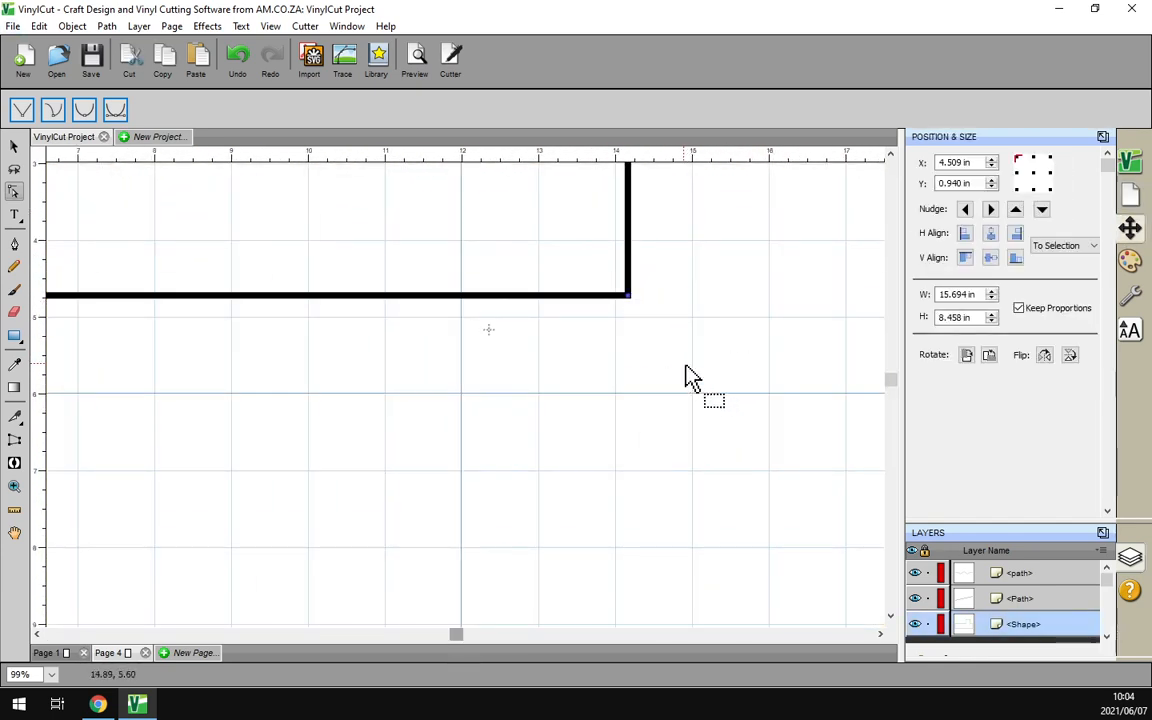
pyautogui.moveTo(630, 298); pyautogui.dragTo(719, 404)
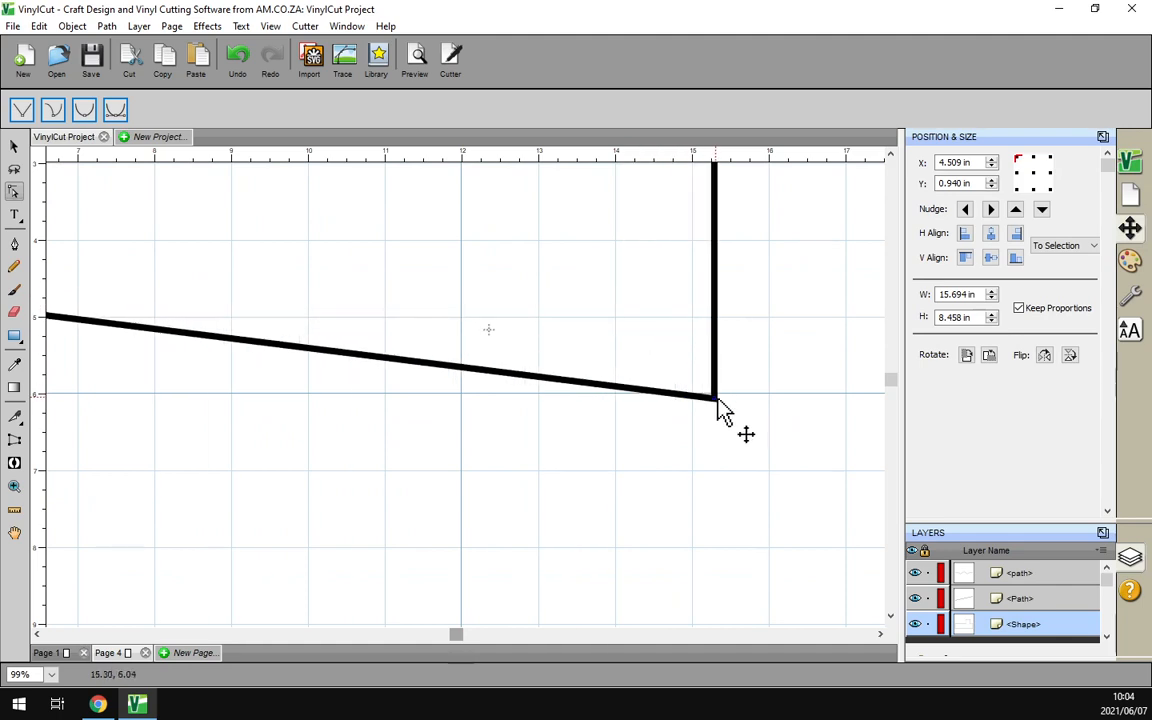
pyautogui.hotkey('ctrl', 'z')
pyautogui.scroll(-3, 586, 337)
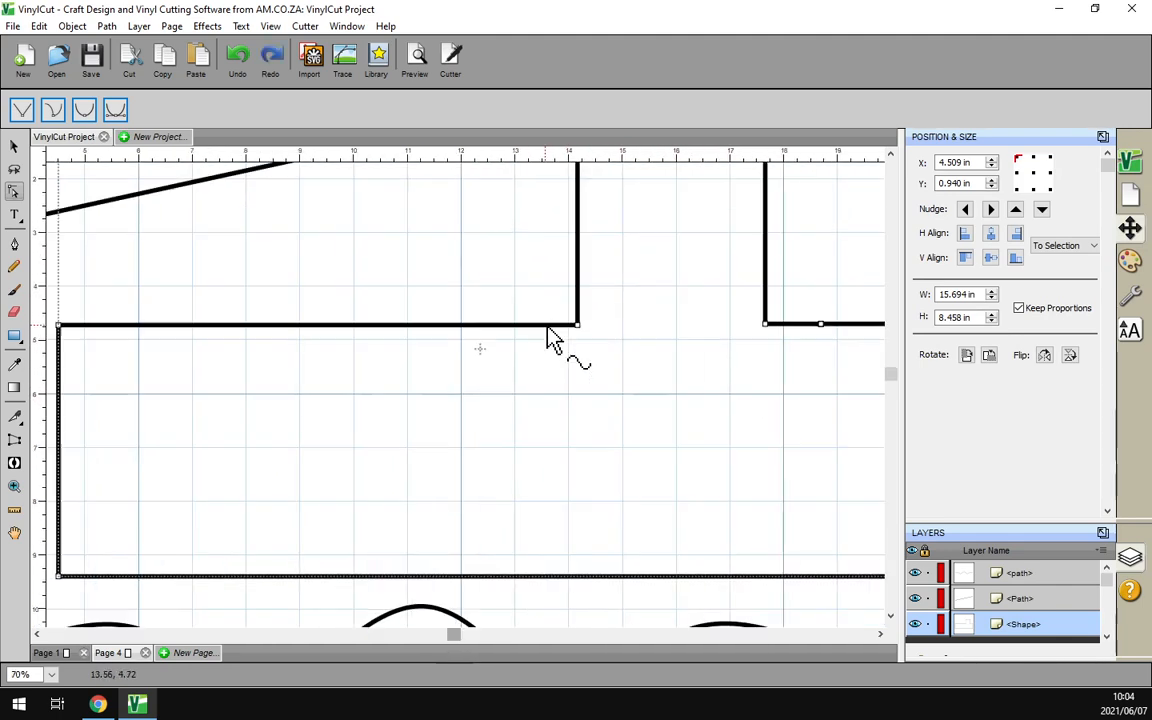
pyautogui.scroll(-1, 548, 338)
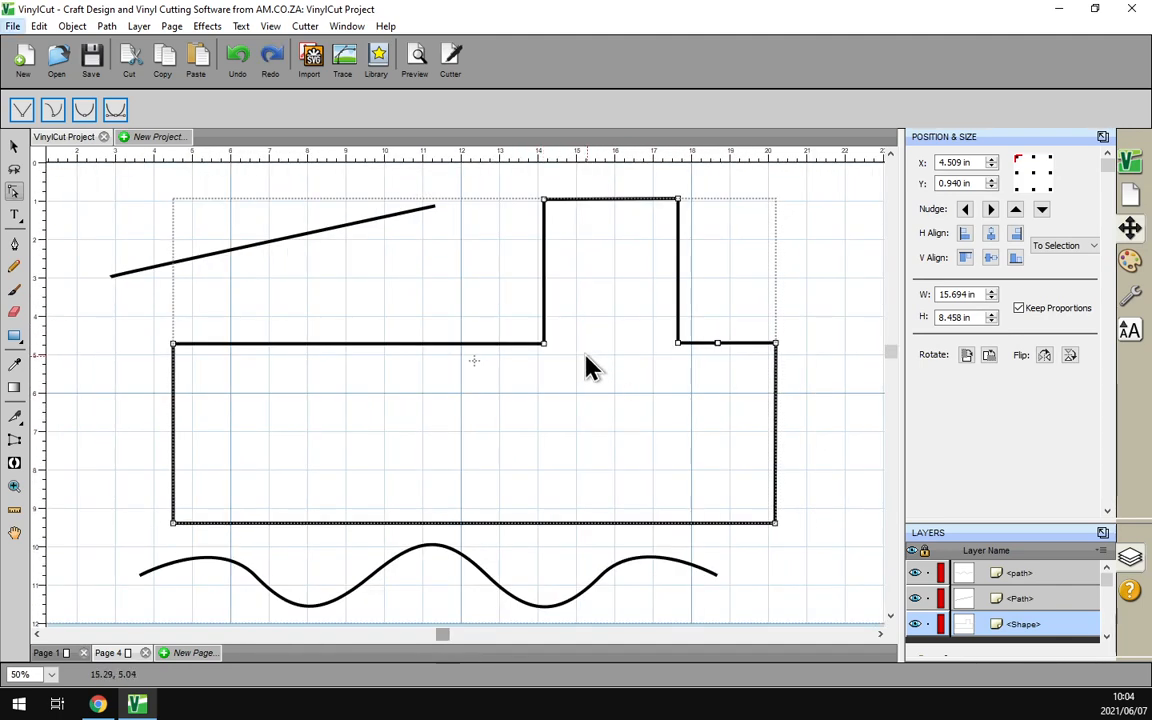
pyautogui.scroll(-1, 597, 380)
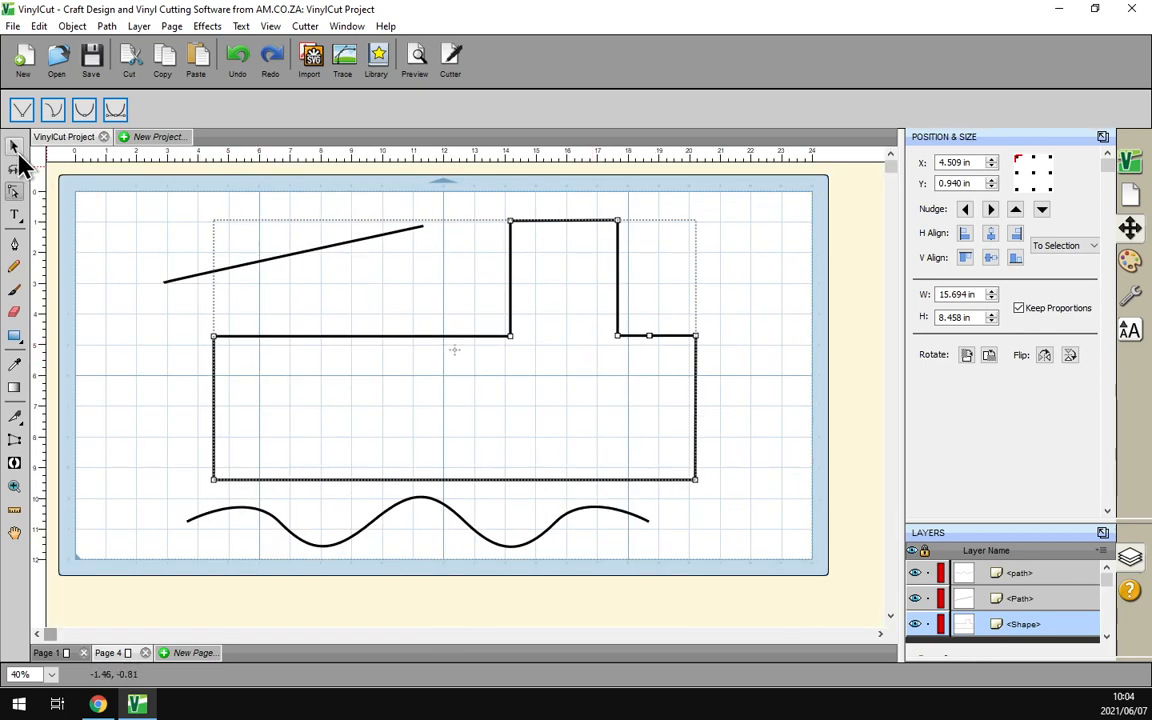
# Give the slanted line, train body and wavy base line a 2.00-width red FF0000 stroke
pyautogui.click(14, 146)
pyautogui.moveTo(770, 558); pyautogui.dragTo(66, 186)
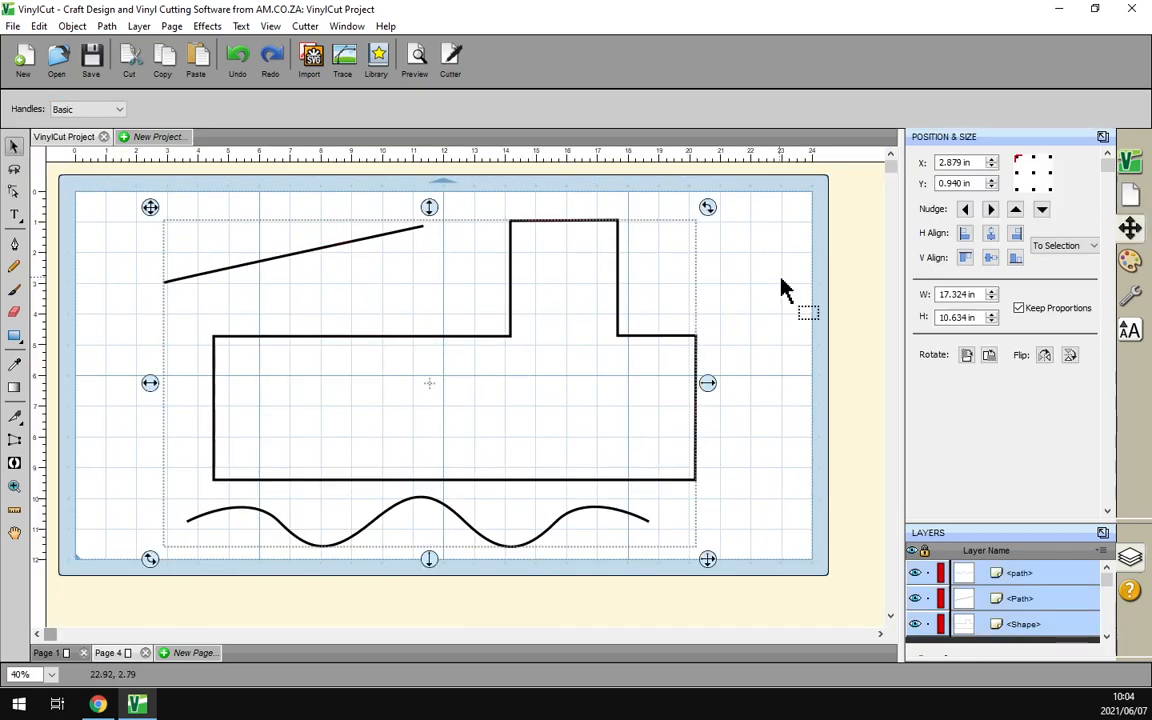
pyautogui.click(1131, 261)
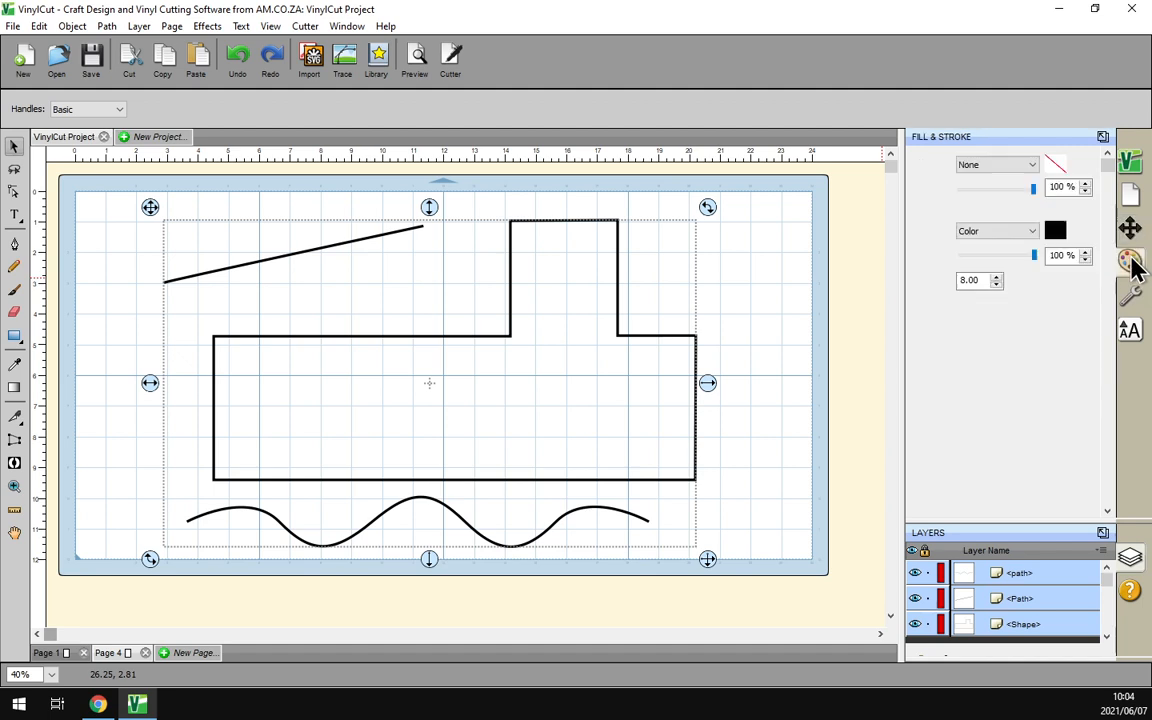
pyautogui.click(996, 284)
pyautogui.click(996, 284)
pyautogui.click(996, 284)
pyautogui.click(996, 284)
pyautogui.click(996, 284)
pyautogui.click(996, 284)
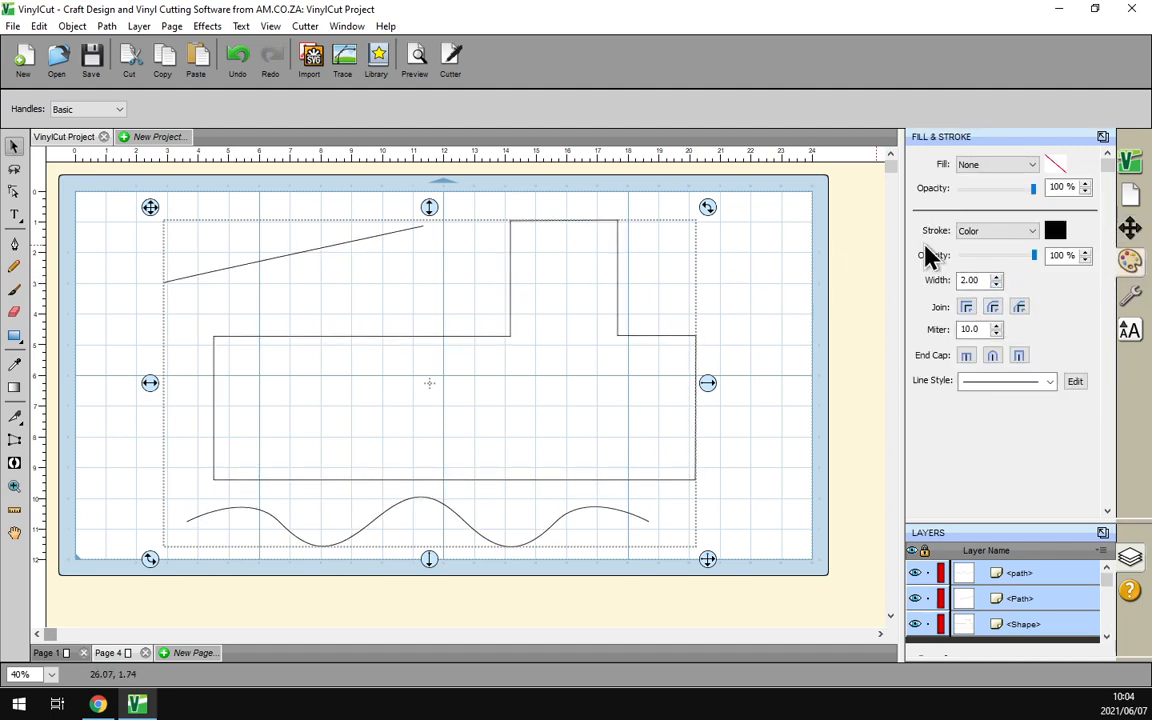
pyautogui.click(1056, 234)
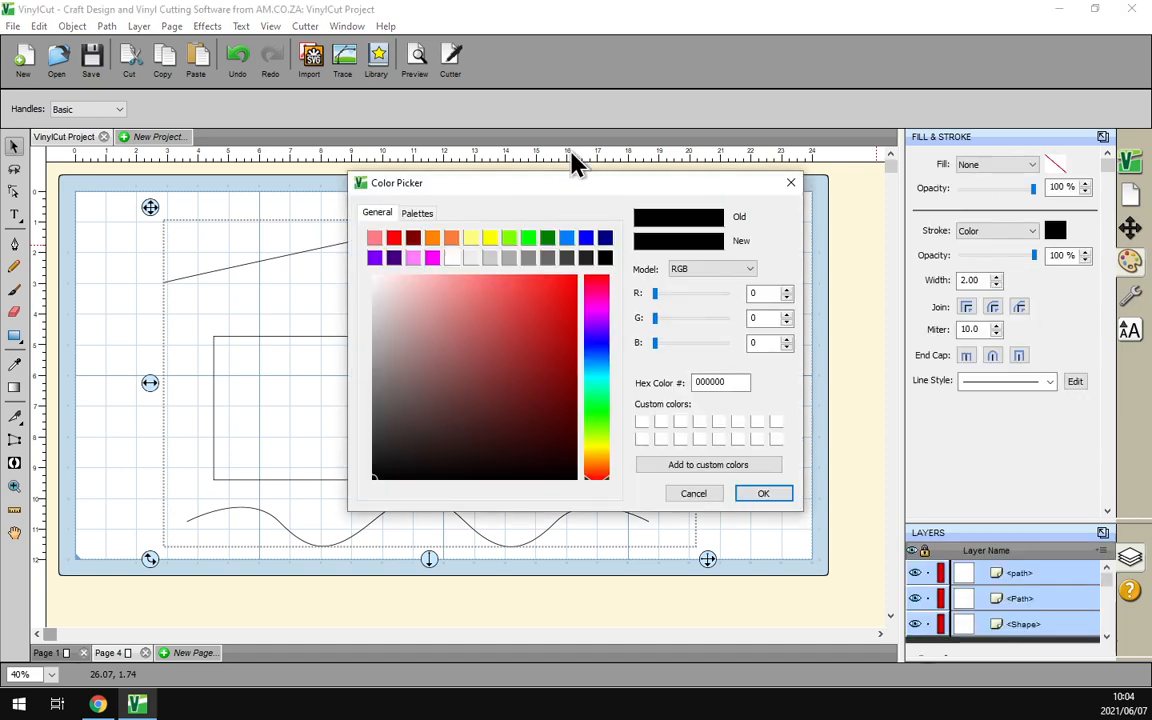
pyautogui.click(395, 239)
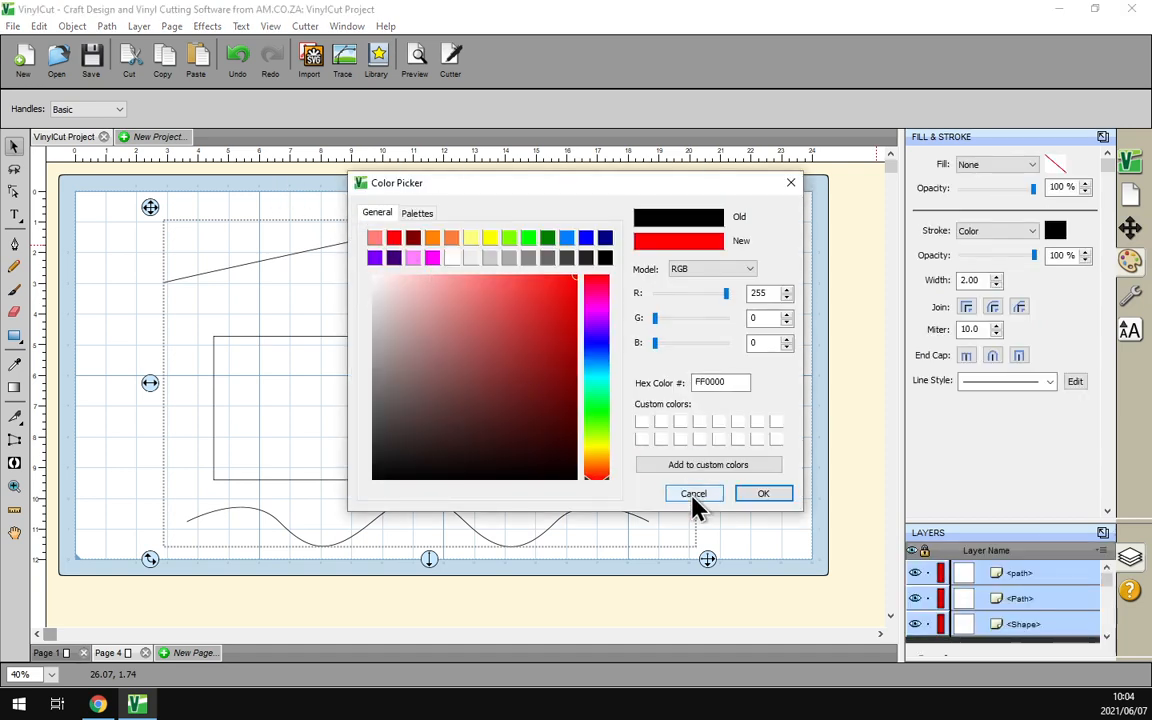
pyautogui.click(760, 494)
pyautogui.click(334, 309)
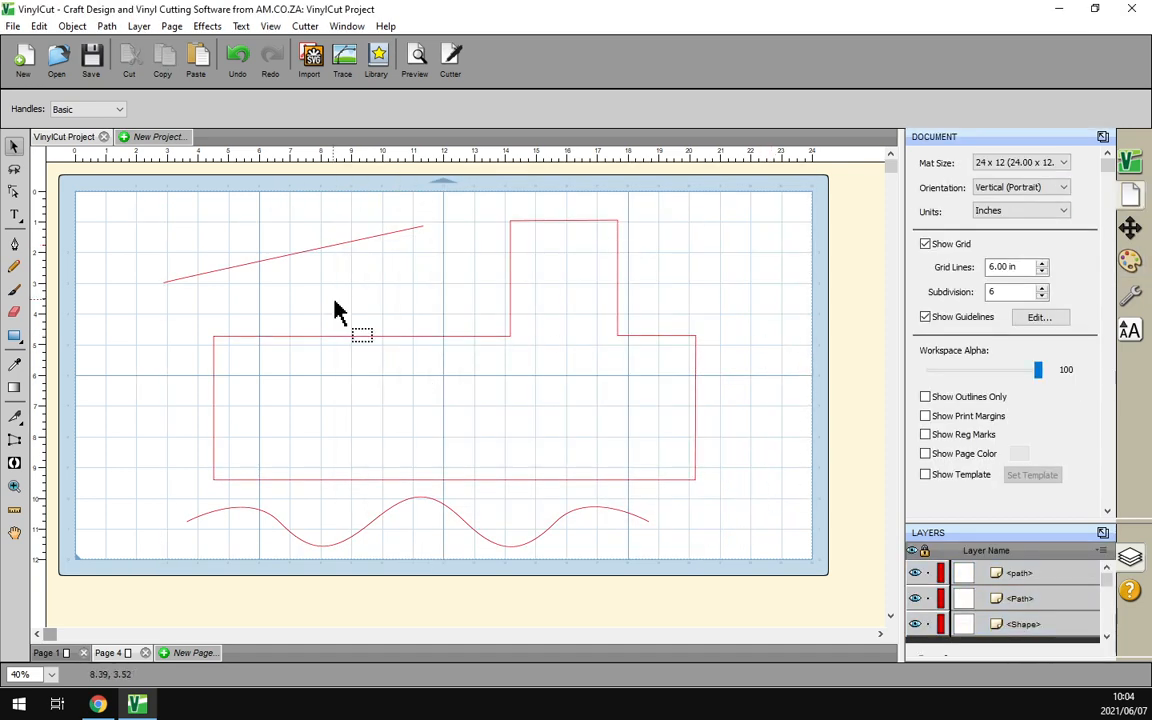
pyautogui.click(14, 192)
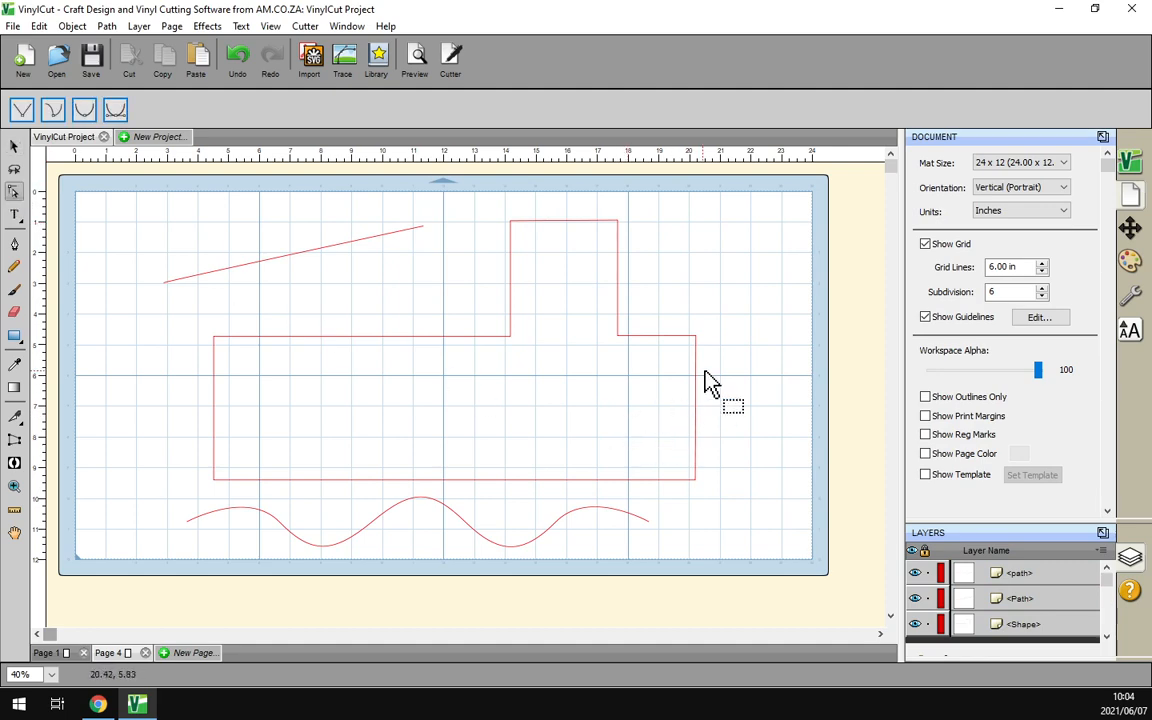
pyautogui.scroll(1, 702, 362)
pyautogui.scroll(-1, 751, 342)
pyautogui.moveTo(807, 302); pyautogui.dragTo(662, 376)
pyautogui.click(14, 489)
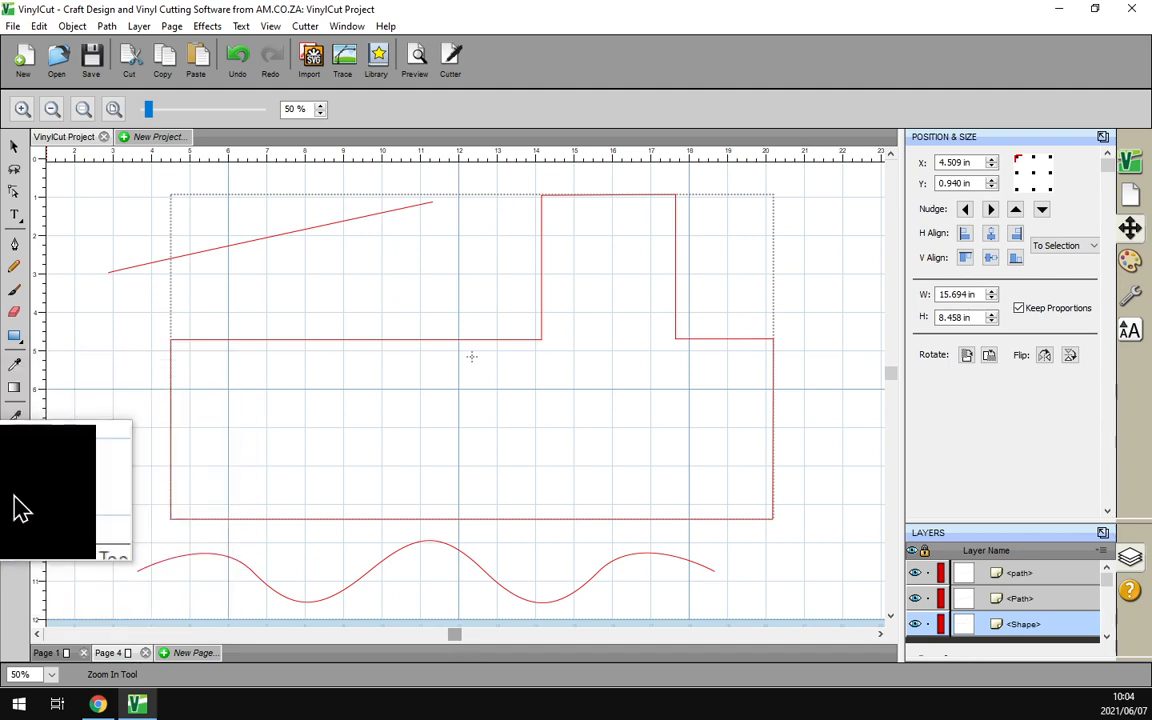
pyautogui.click(22, 110)
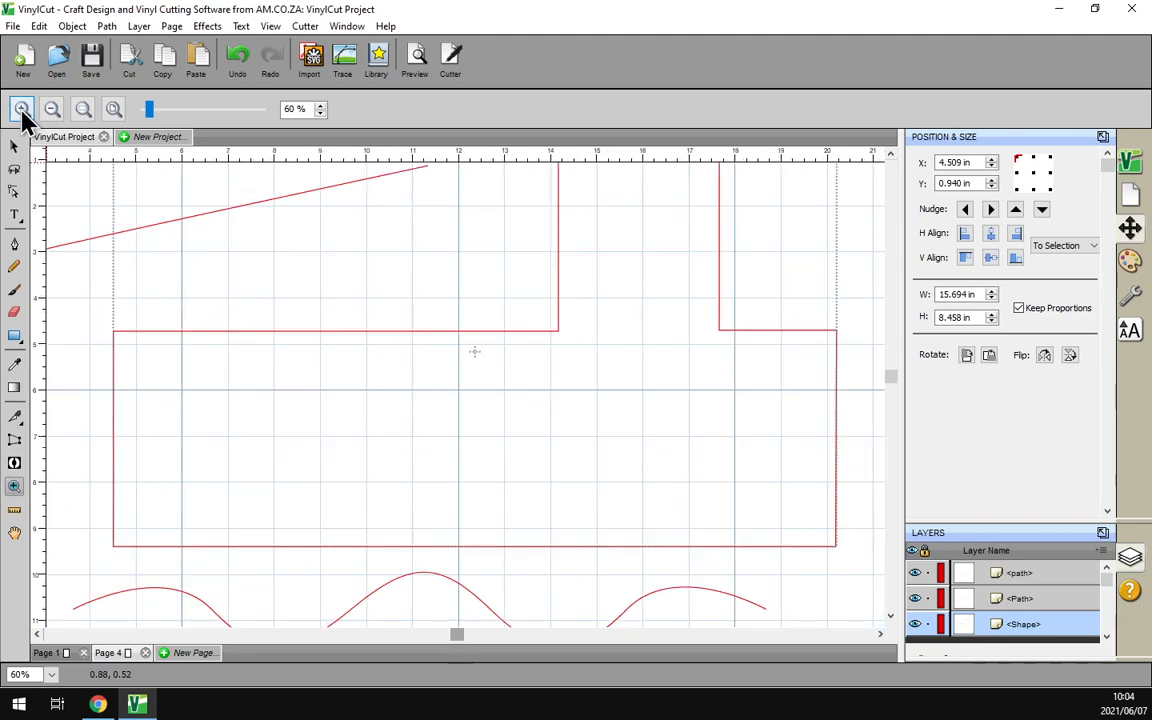
pyautogui.click(52, 110)
pyautogui.moveTo(149, 109); pyautogui.dragTo(149, 109)
pyautogui.scroll(3, 848, 333)
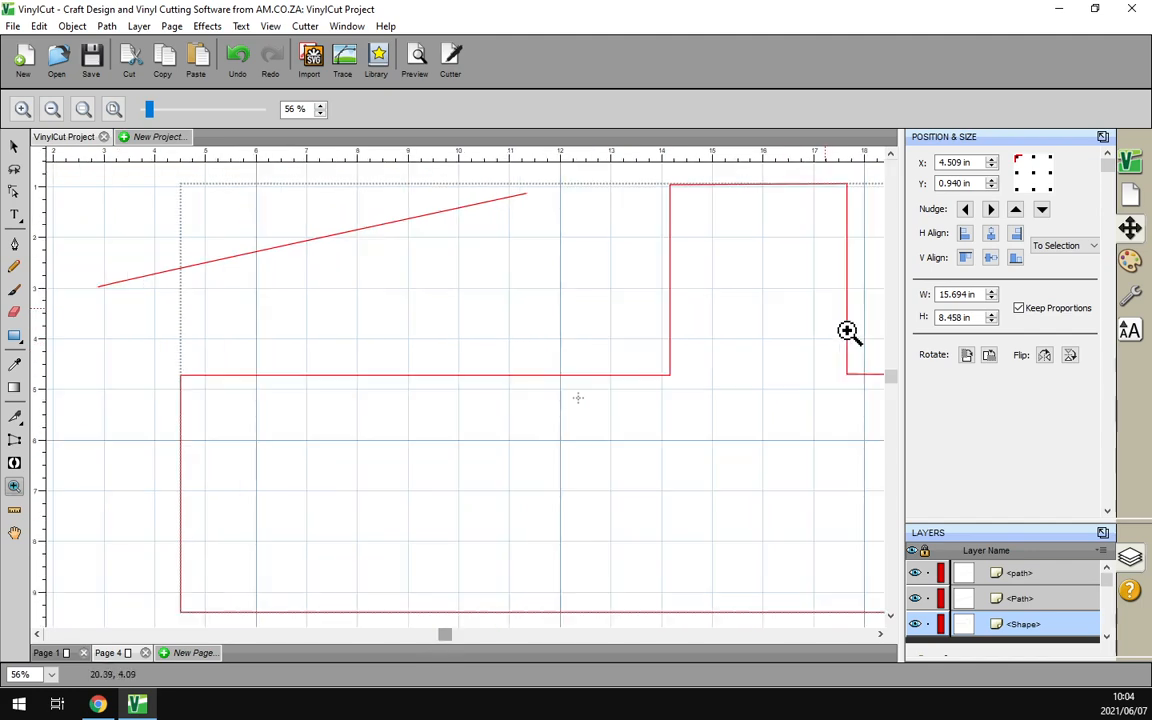
pyautogui.scroll(-3, 848, 333)
pyautogui.click(14, 150)
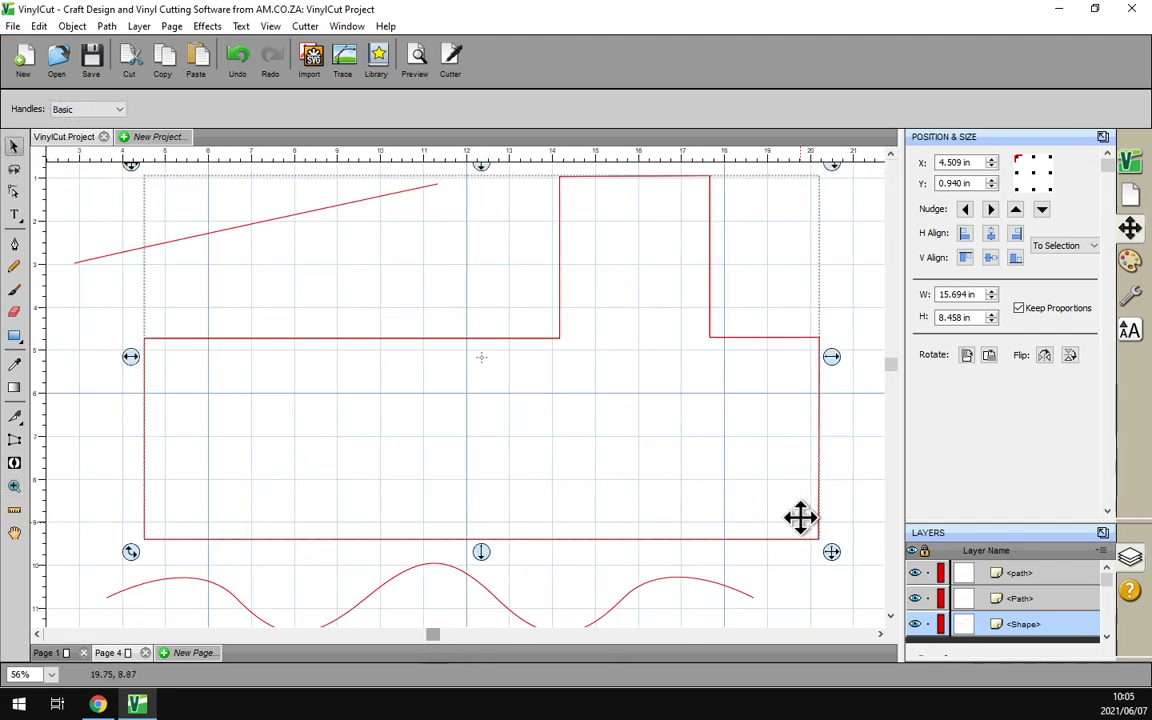
pyautogui.scroll(3, 720, 309)
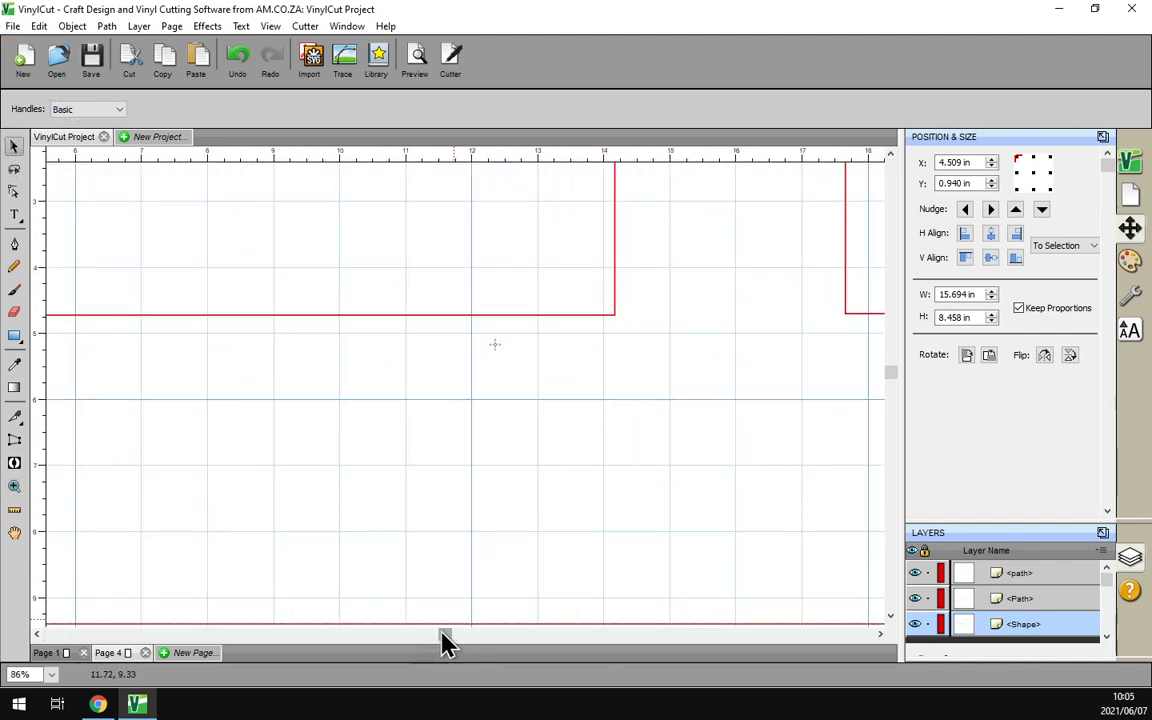
pyautogui.moveTo(445, 640); pyautogui.dragTo(715, 640)
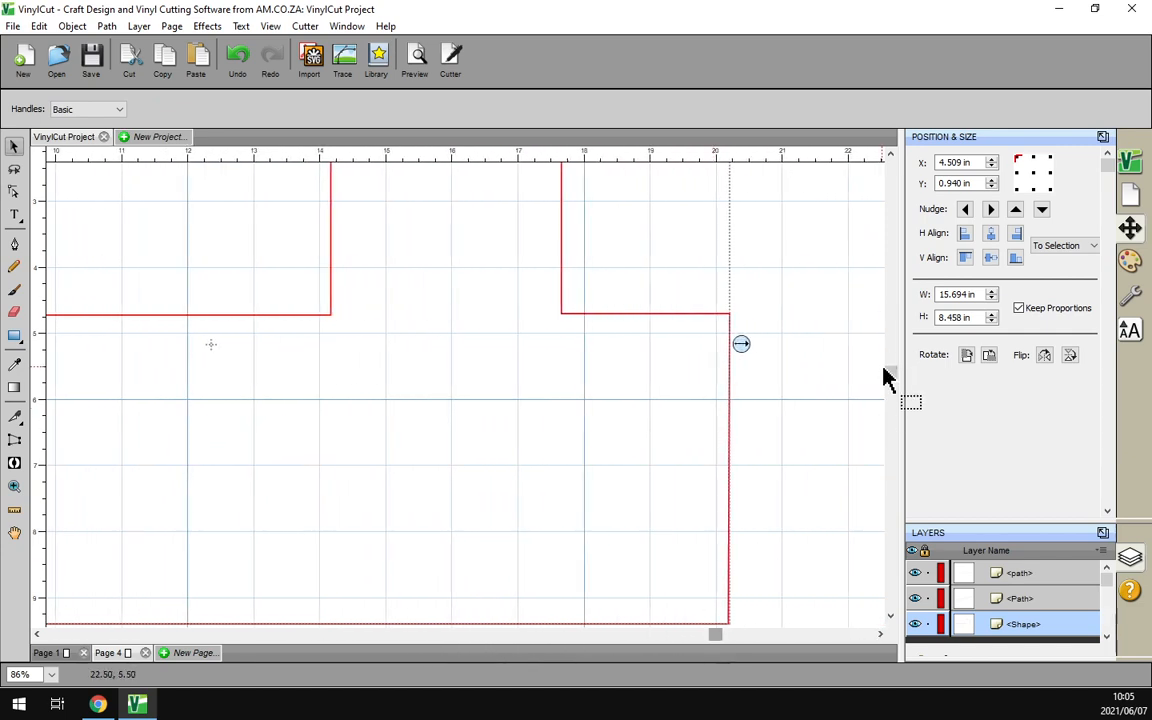
pyautogui.scroll(2, 780, 357)
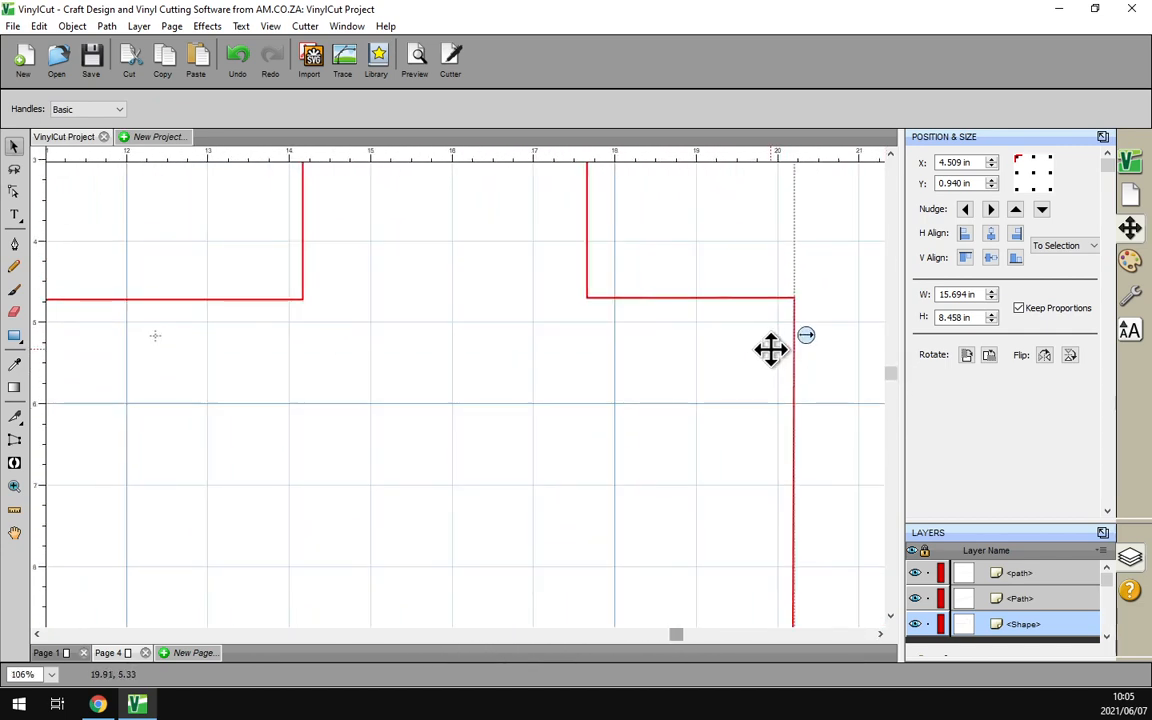
pyautogui.moveTo(848, 246); pyautogui.dragTo(751, 357)
pyautogui.click(795, 296)
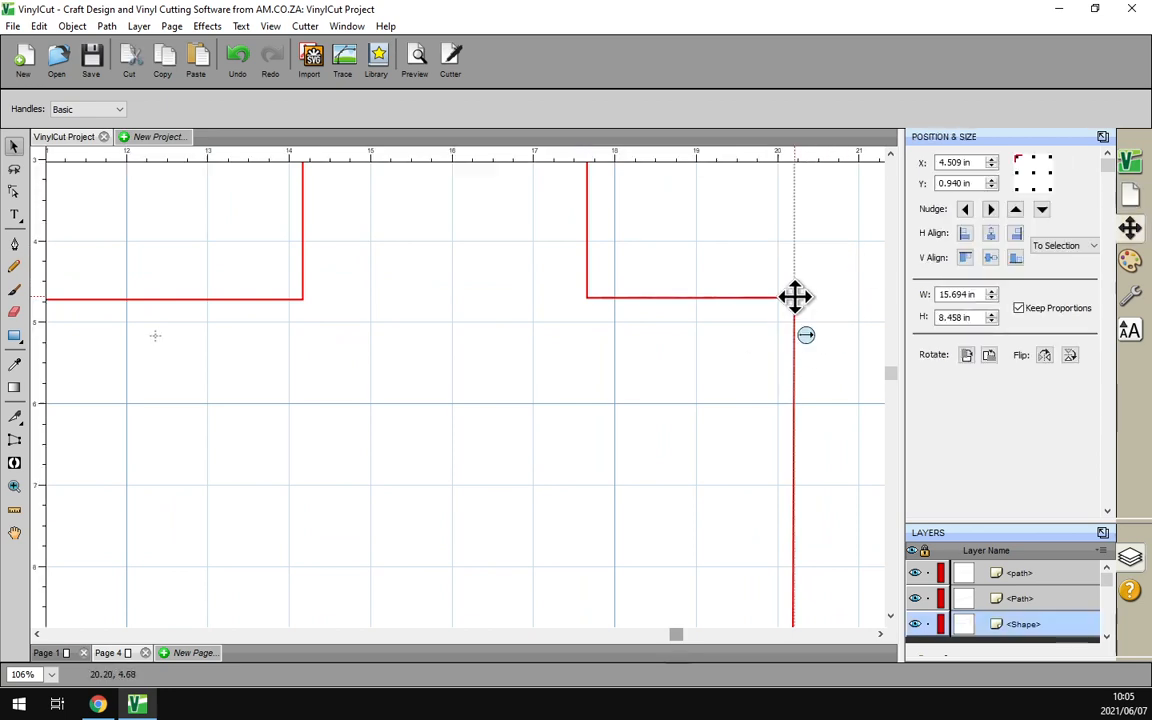
pyautogui.moveTo(828, 252); pyautogui.dragTo(728, 270)
# Marquee-select the middle node on the body's right shoulder edge
pyautogui.click(14, 191)
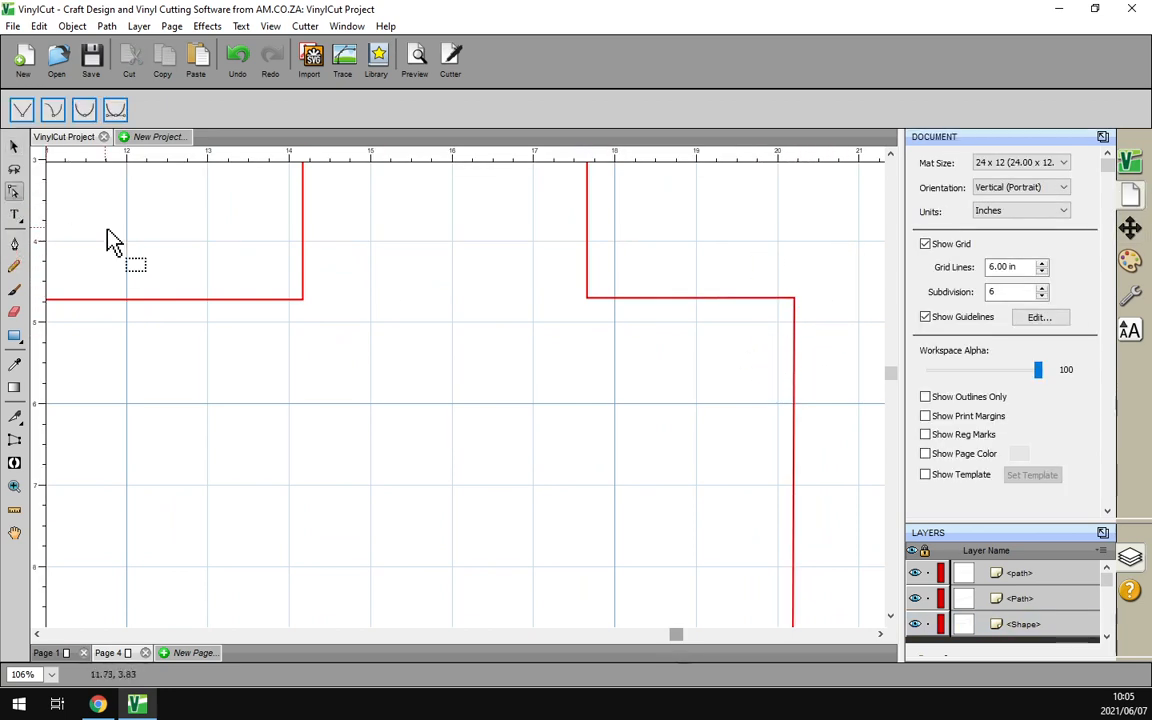
pyautogui.moveTo(828, 252); pyautogui.dragTo(770, 390)
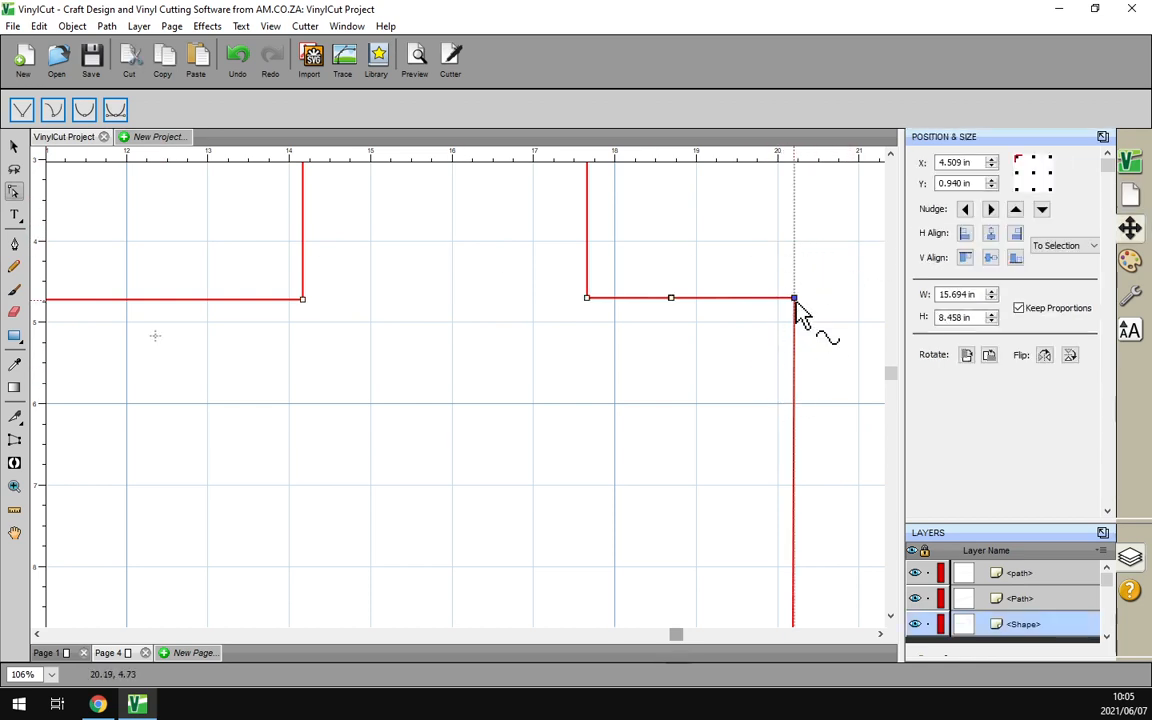
pyautogui.moveTo(707, 270); pyautogui.dragTo(650, 334)
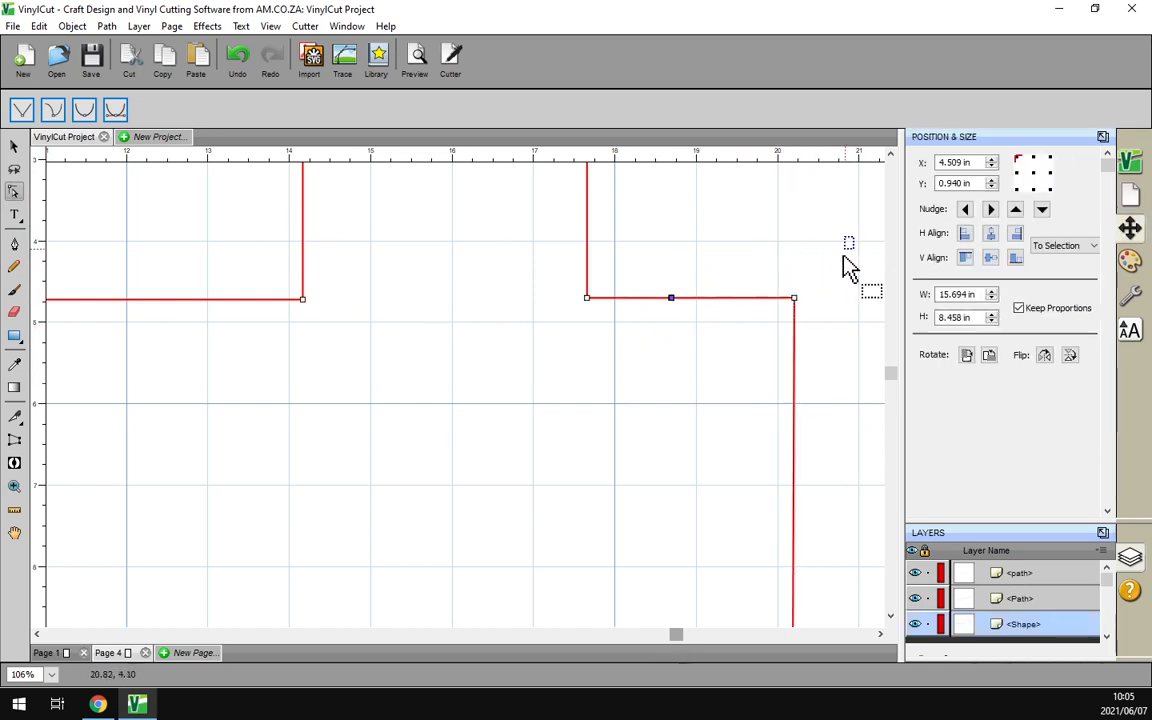
pyautogui.moveTo(852, 241); pyautogui.dragTo(648, 365)
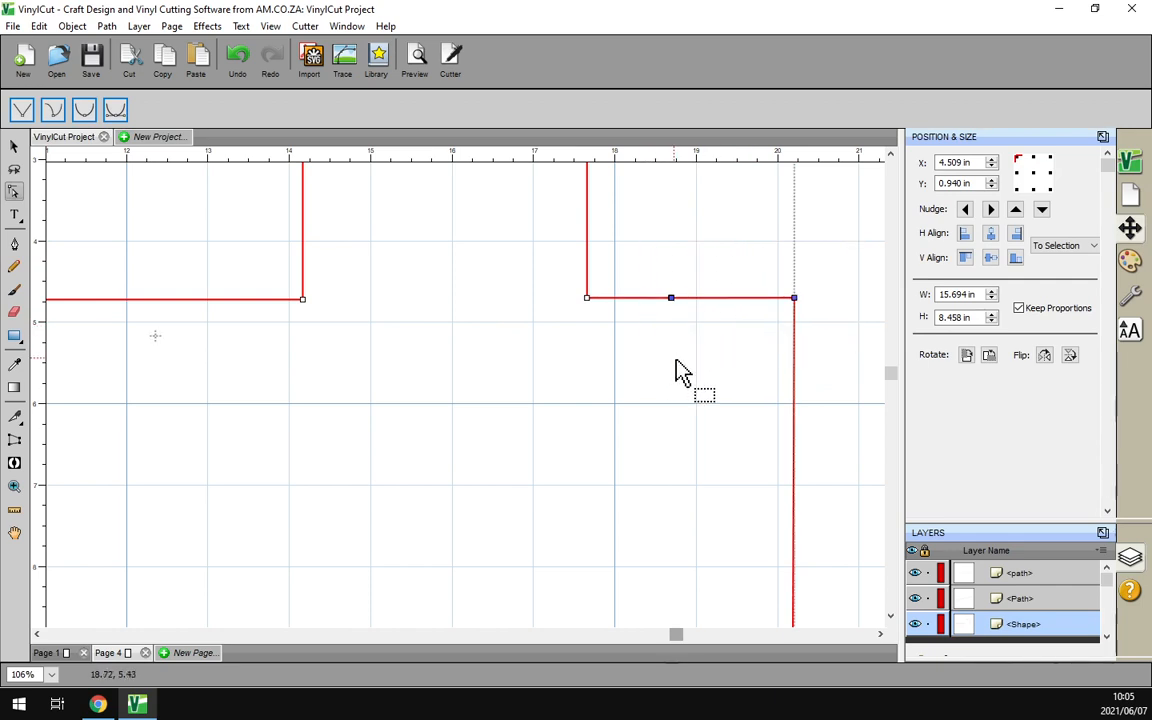
pyautogui.click(690, 368)
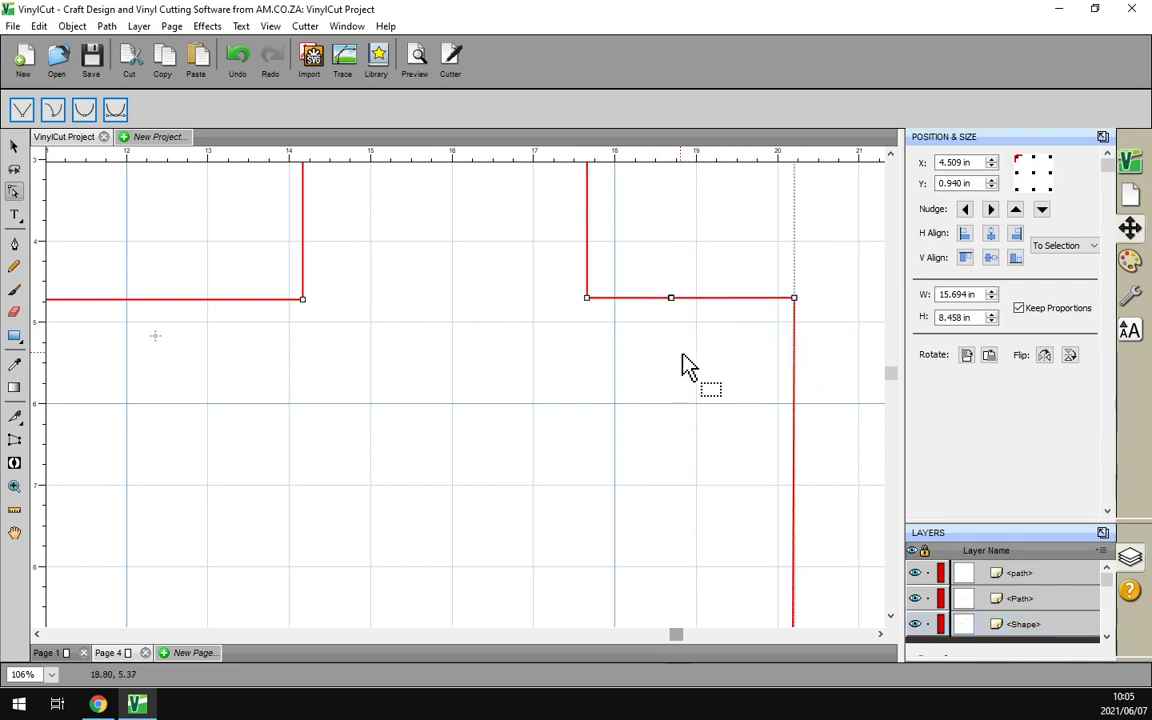
pyautogui.moveTo(704, 347); pyautogui.dragTo(645, 283)
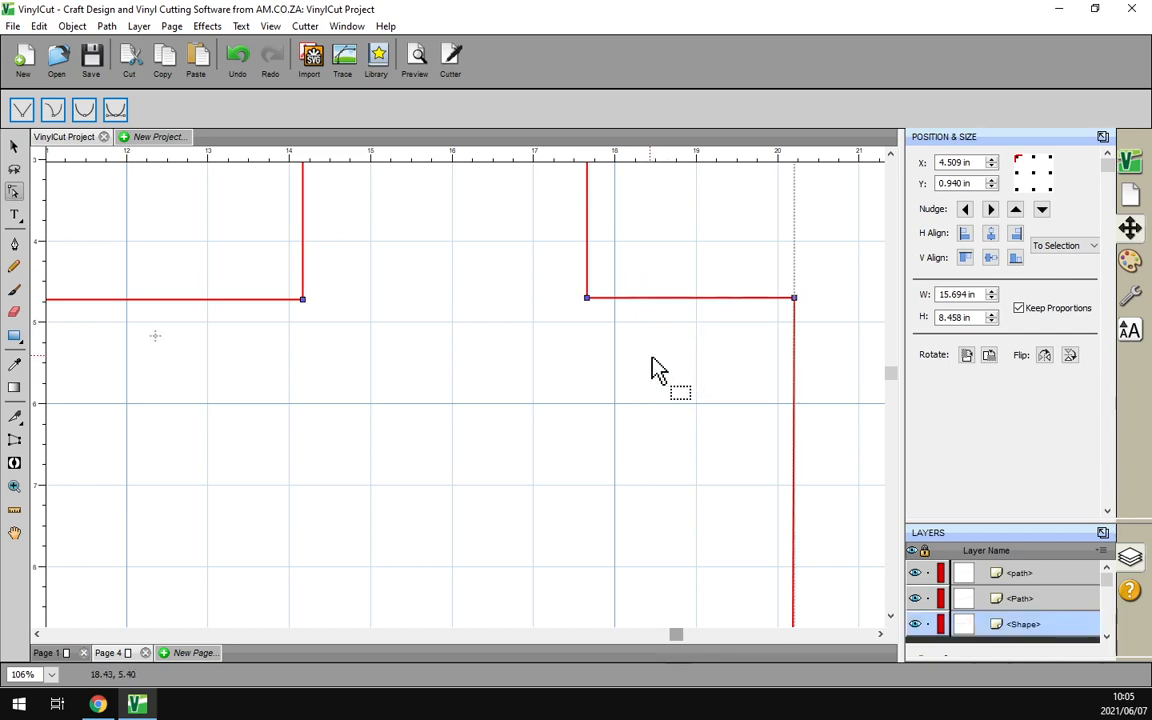
# Reselect that extra middle node, delete it, then zoom out and deselect
pyautogui.click(15, 246)
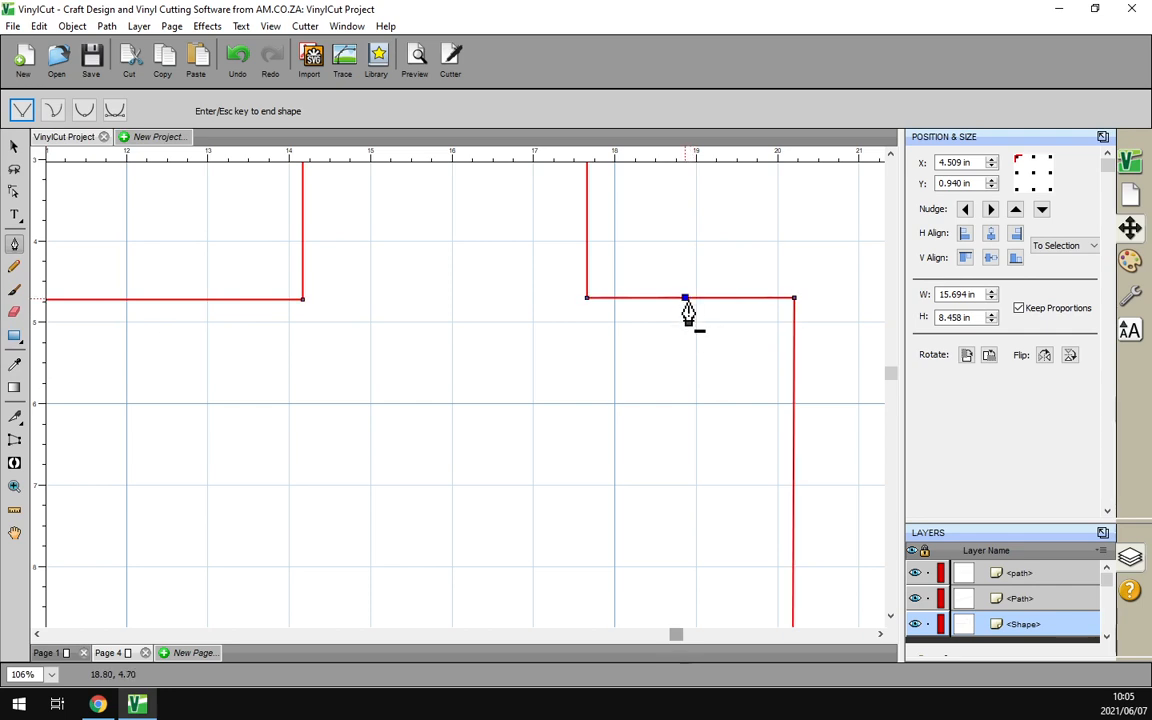
pyautogui.click(14, 191)
pyautogui.moveTo(712, 295); pyautogui.dragTo(657, 357)
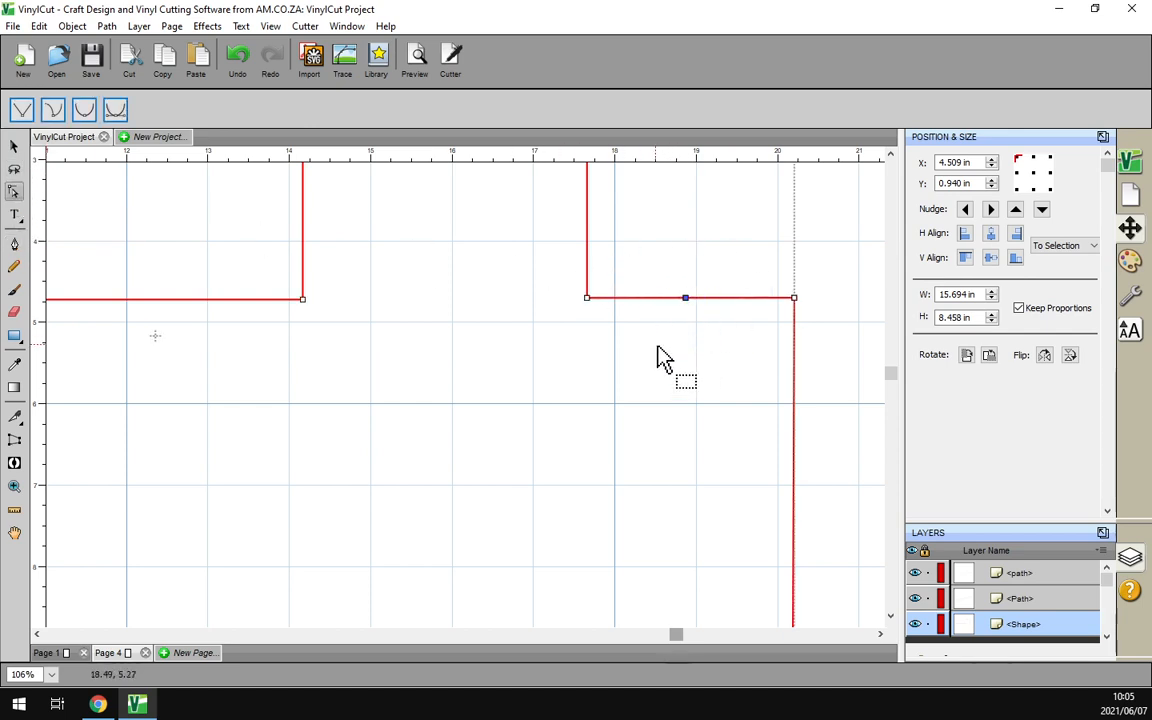
pyautogui.moveTo(759, 240); pyautogui.dragTo(661, 349)
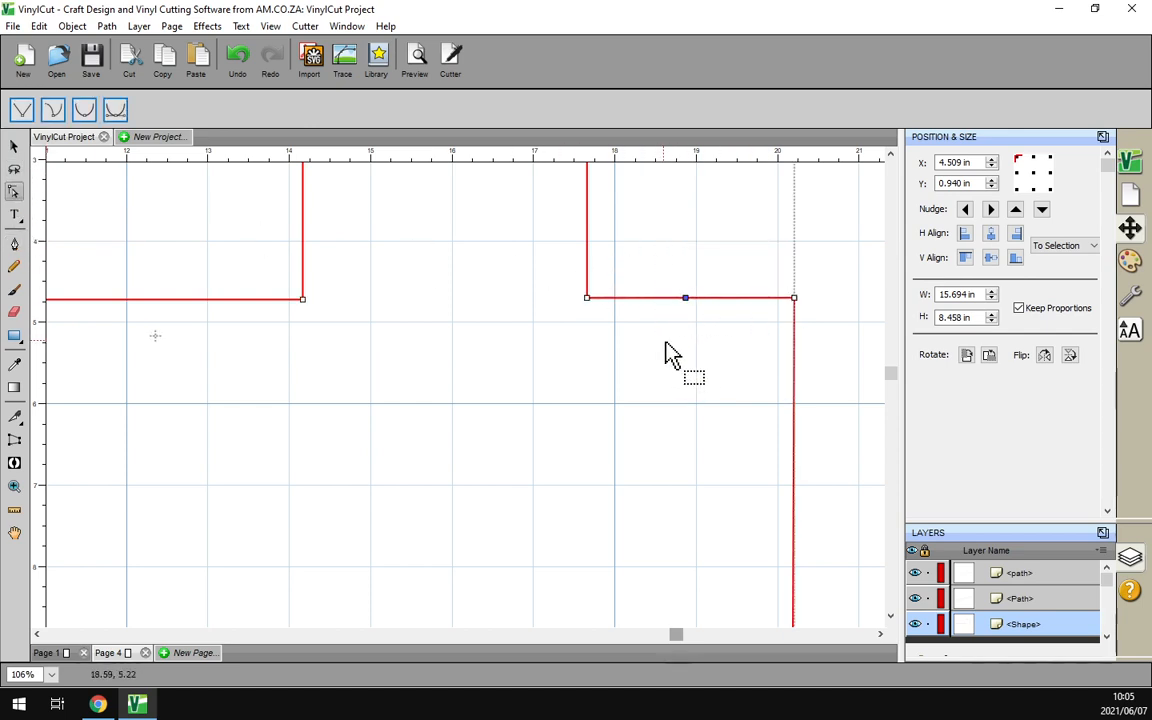
pyautogui.press('Delete')
pyautogui.scroll(-2, 690, 332)
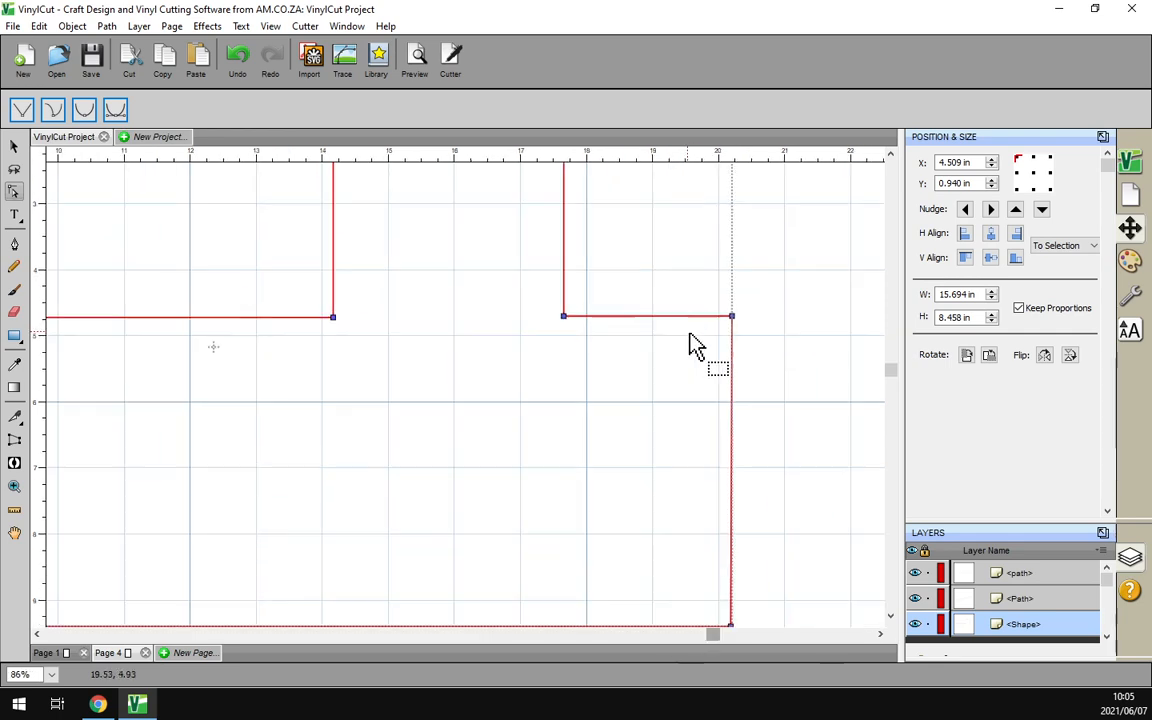
pyautogui.scroll(-2, 697, 345)
pyautogui.click(697, 302)
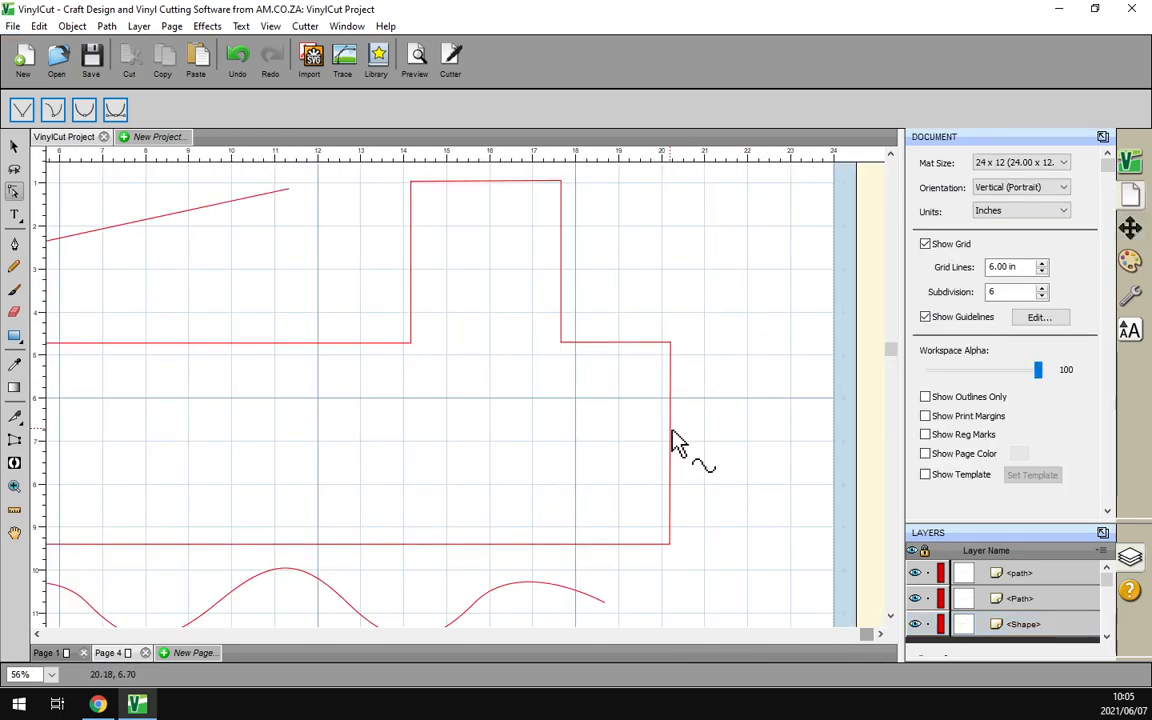
# Stretch the train body's front edge right to about 23 in
pyautogui.scroll(1, 716, 465)
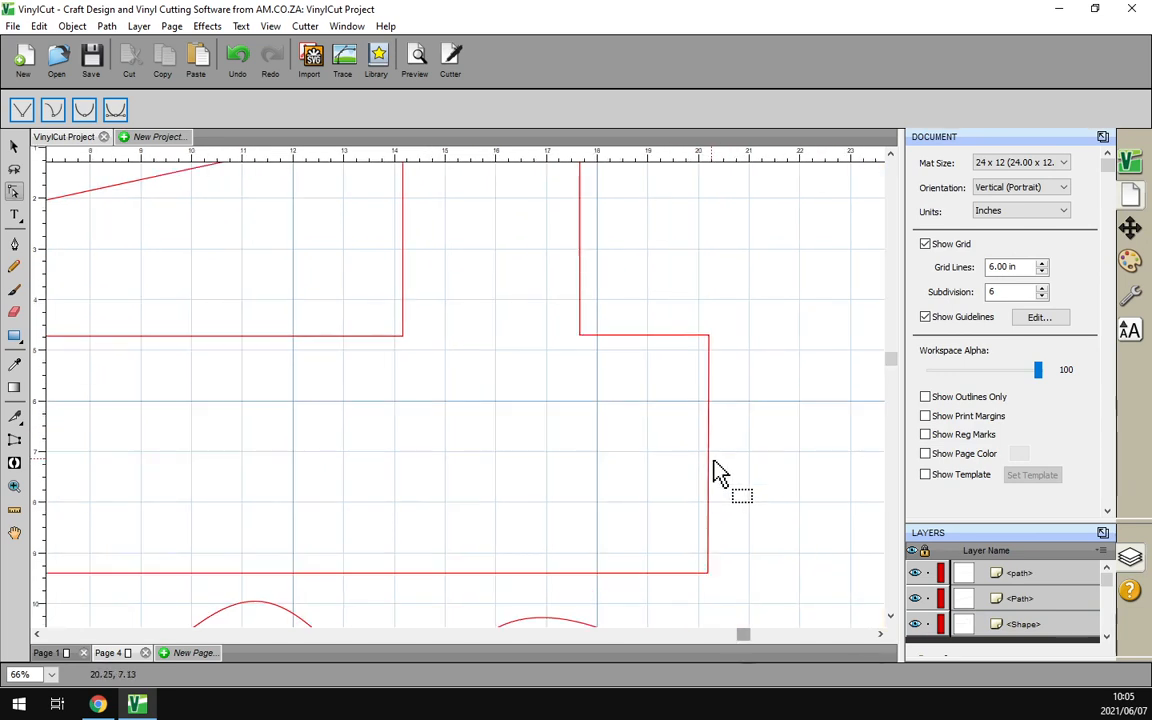
pyautogui.press('alt')
pyautogui.moveTo(742, 640); pyautogui.dragTo(759, 643)
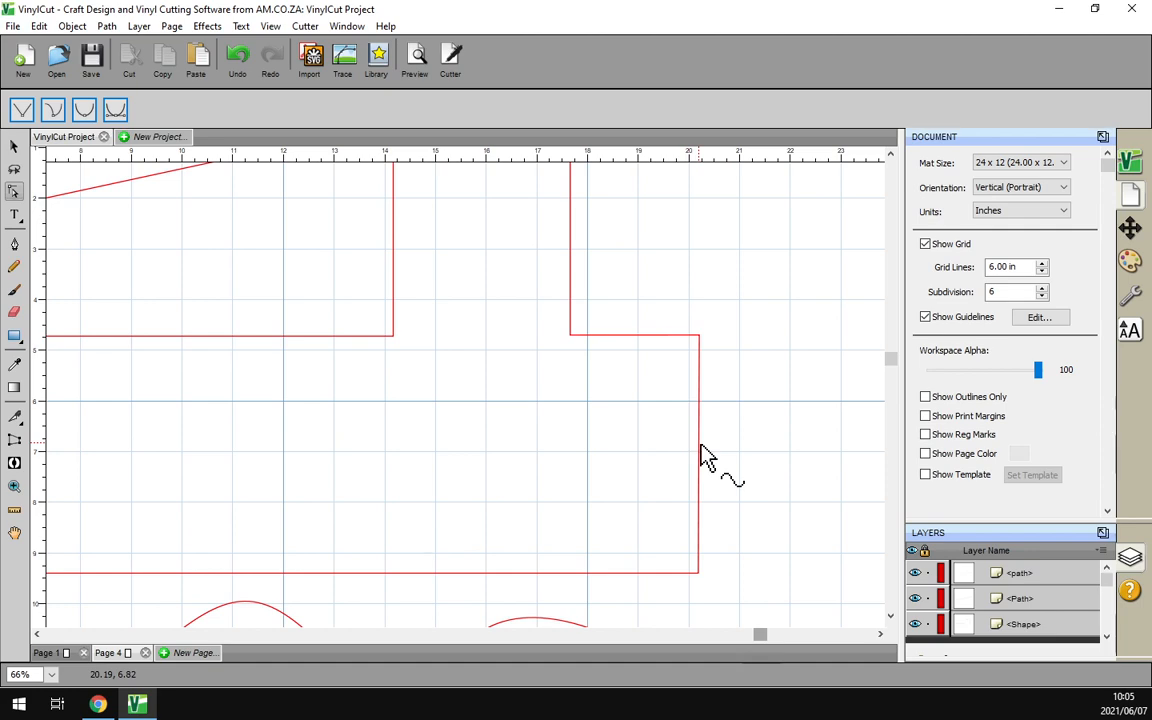
pyautogui.moveTo(703, 455); pyautogui.dragTo(847, 445)
pyautogui.scroll(-3, 522, 331)
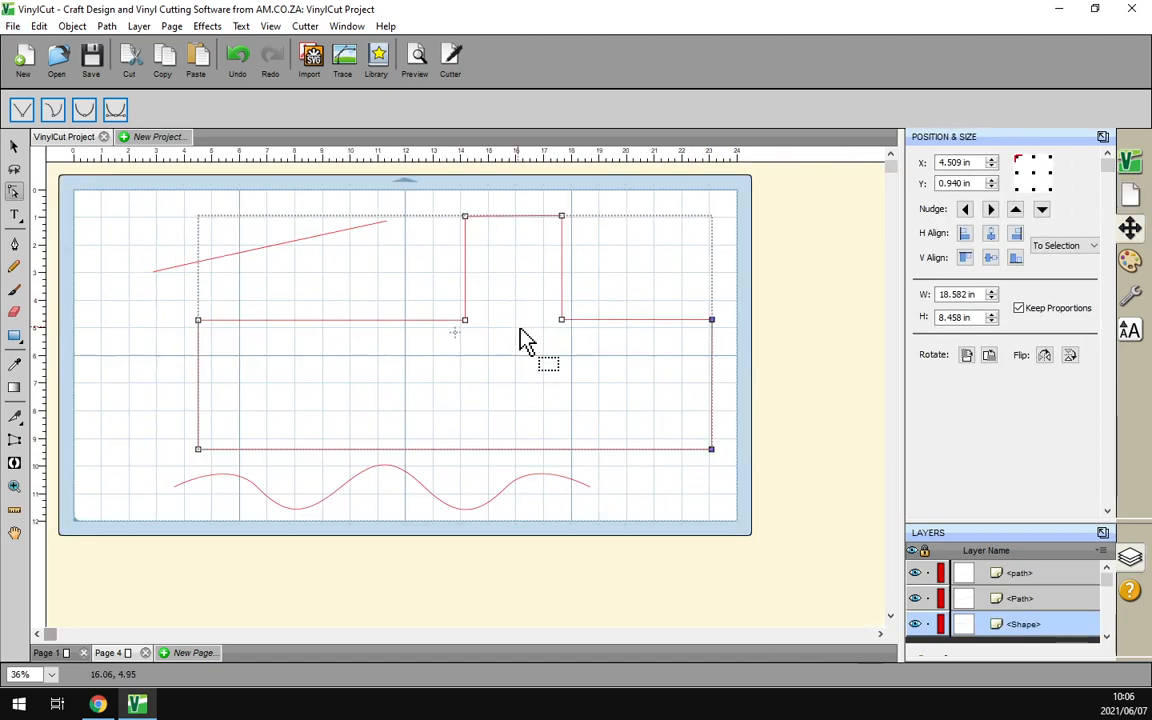
pyautogui.scroll(1, 518, 328)
pyautogui.scroll(2, 590, 220)
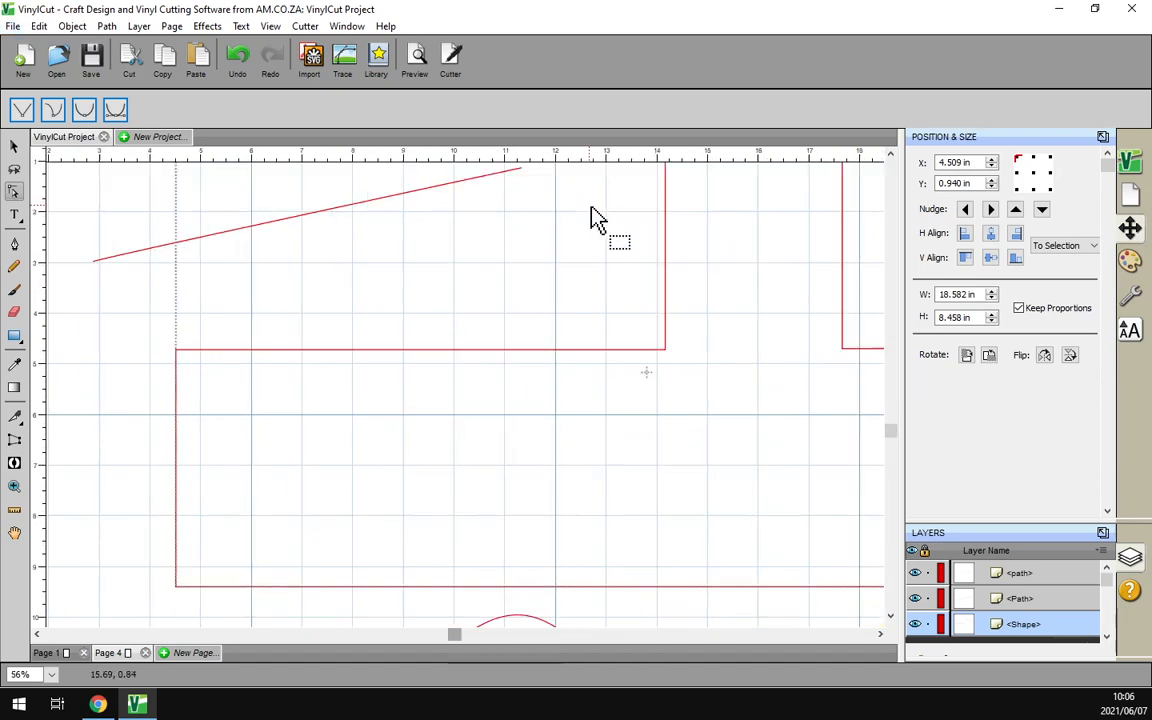
pyautogui.scroll(-1, 597, 221)
pyautogui.scroll(1, 657, 241)
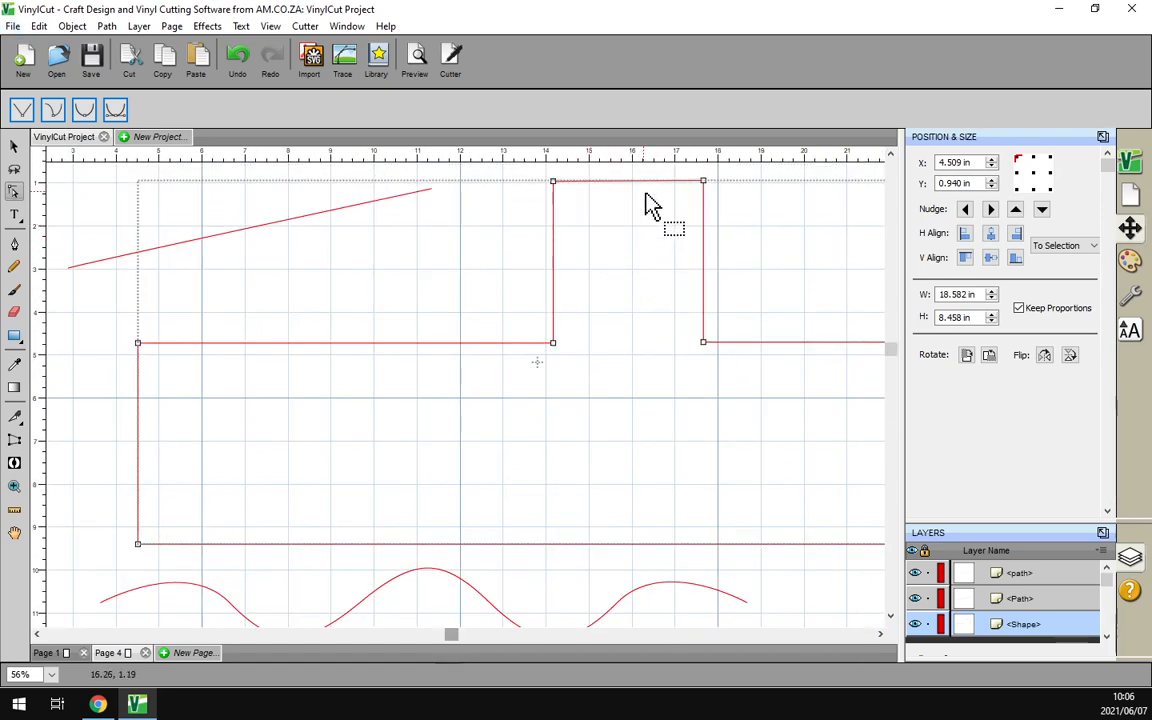
# Lower the cab's two top nodes to about Y 3.545 in
pyautogui.moveTo(638, 181); pyautogui.dragTo(638, 252)
pyautogui.click(779, 199)
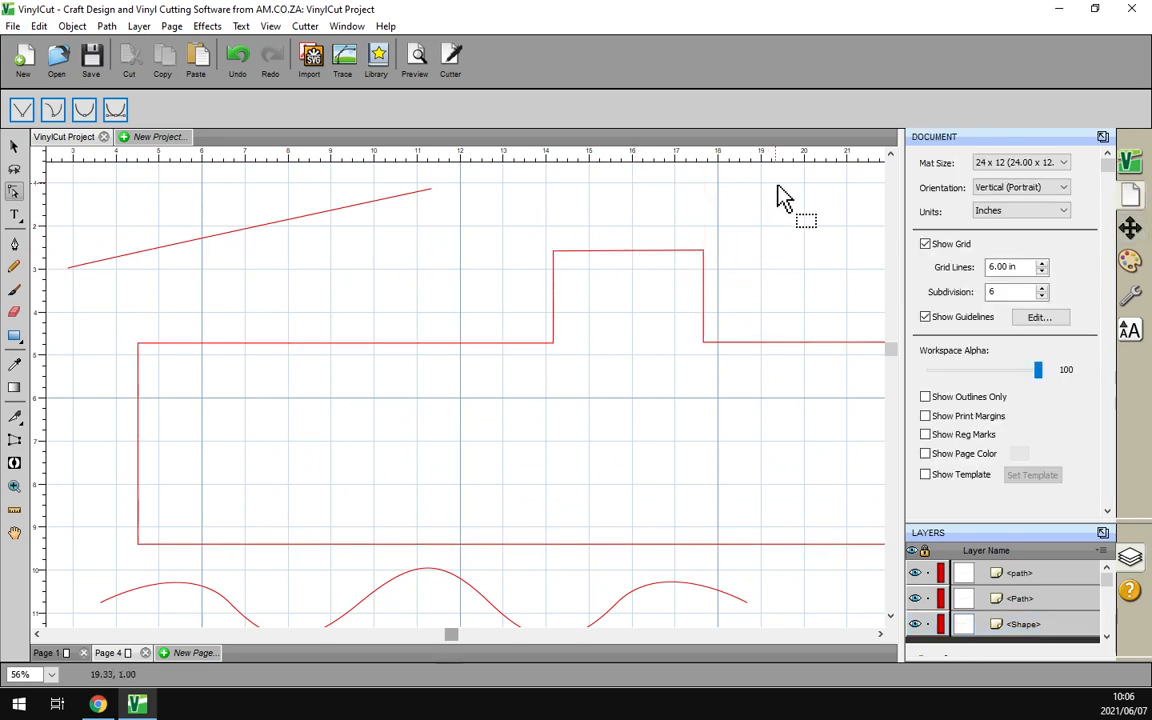
pyautogui.moveTo(748, 200); pyautogui.dragTo(512, 279)
pyautogui.scroll(2, 566, 214)
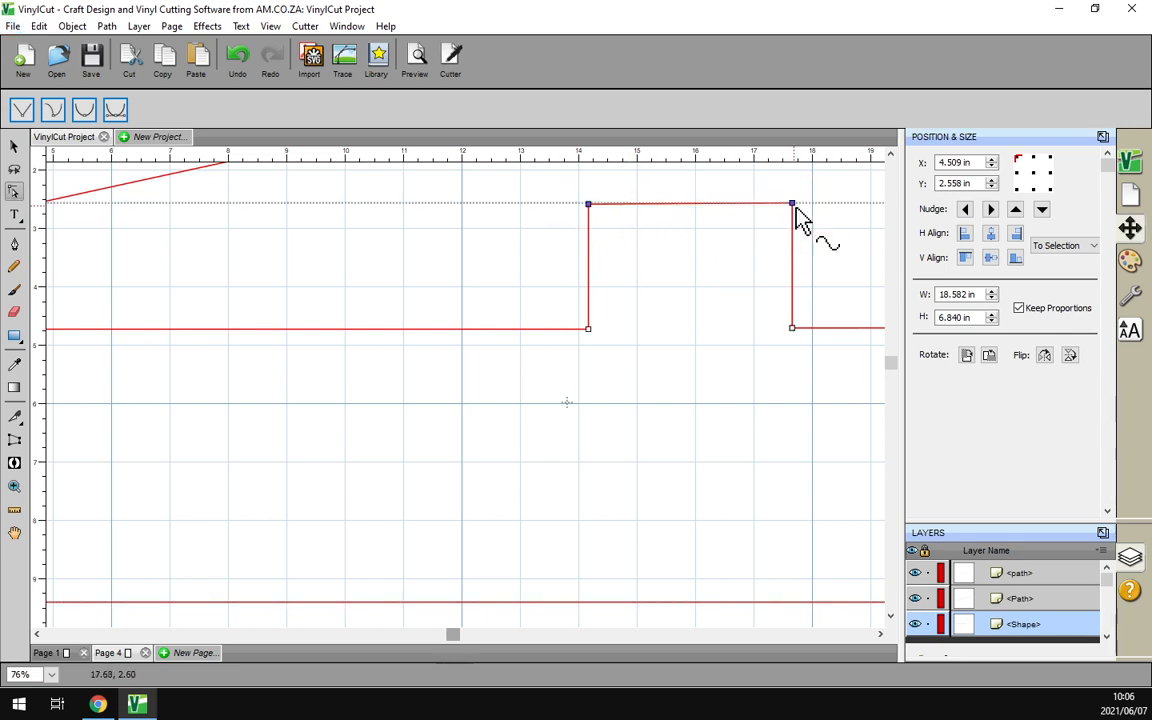
pyautogui.moveTo(793, 204); pyautogui.dragTo(793, 262)
pyautogui.click(695, 421)
pyautogui.scroll(-3, 680, 394)
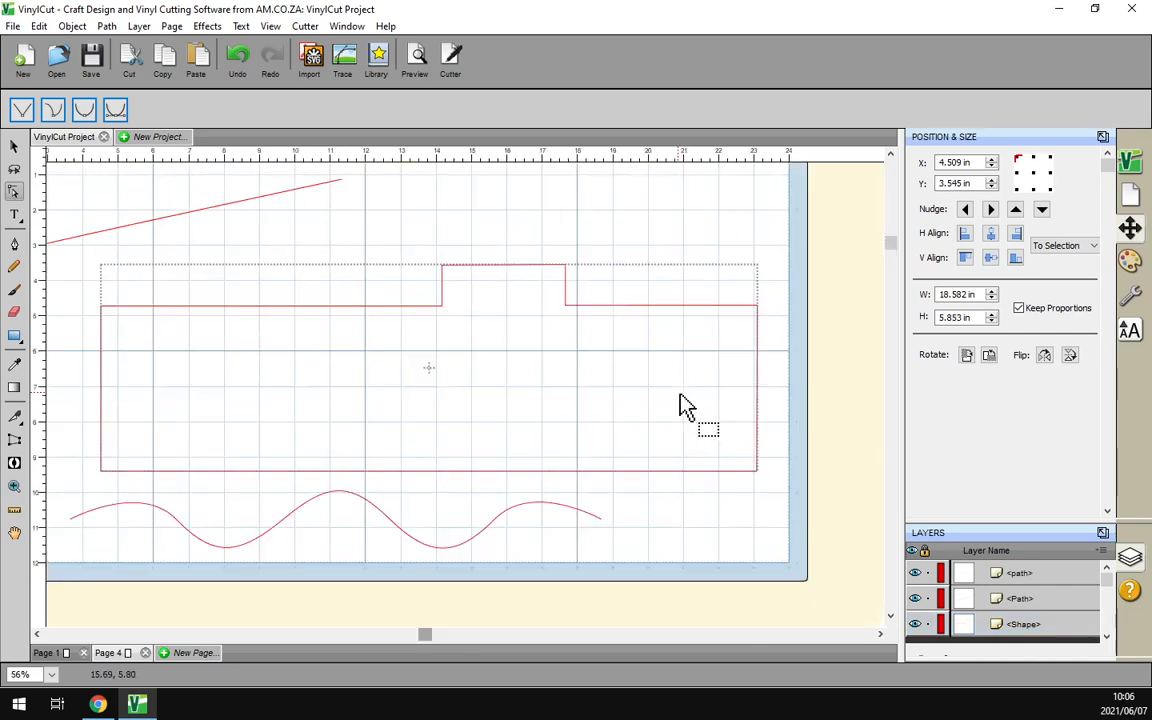
pyautogui.click(652, 264)
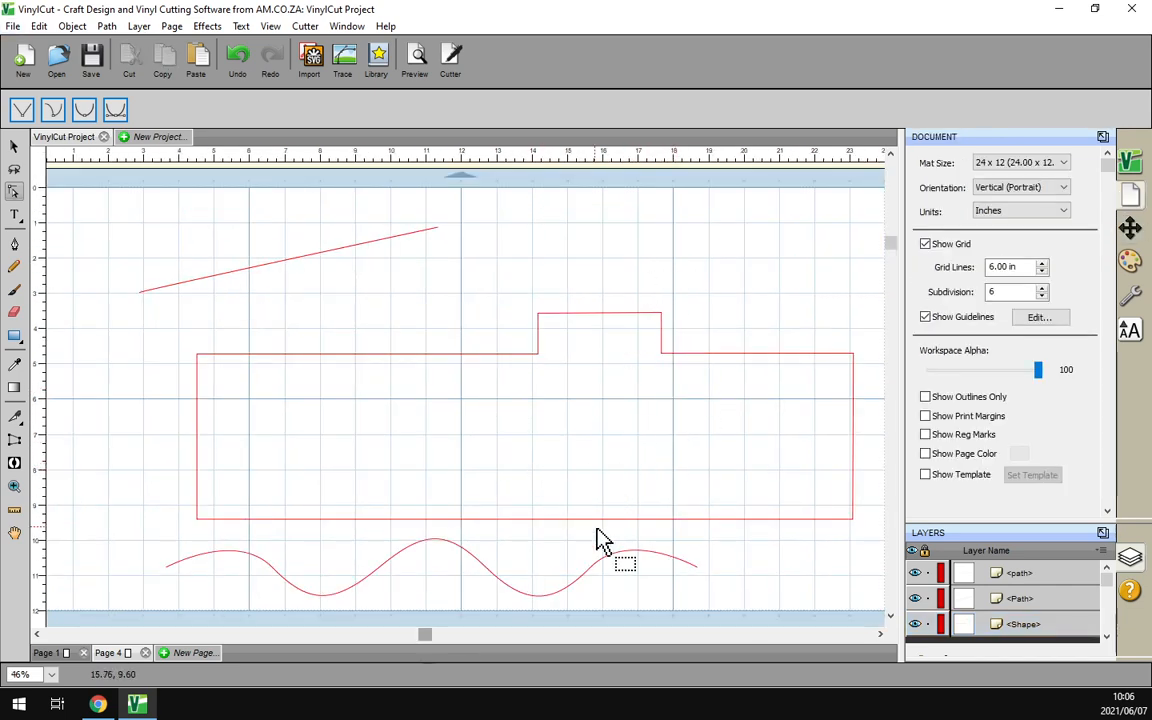
# Drag the cab's lower-right corner node down to about 6.6 in, forming a slanted front notch
pyautogui.moveTo(710, 318); pyautogui.dragTo(648, 424)
pyautogui.moveTo(687, 330); pyautogui.dragTo(663, 424)
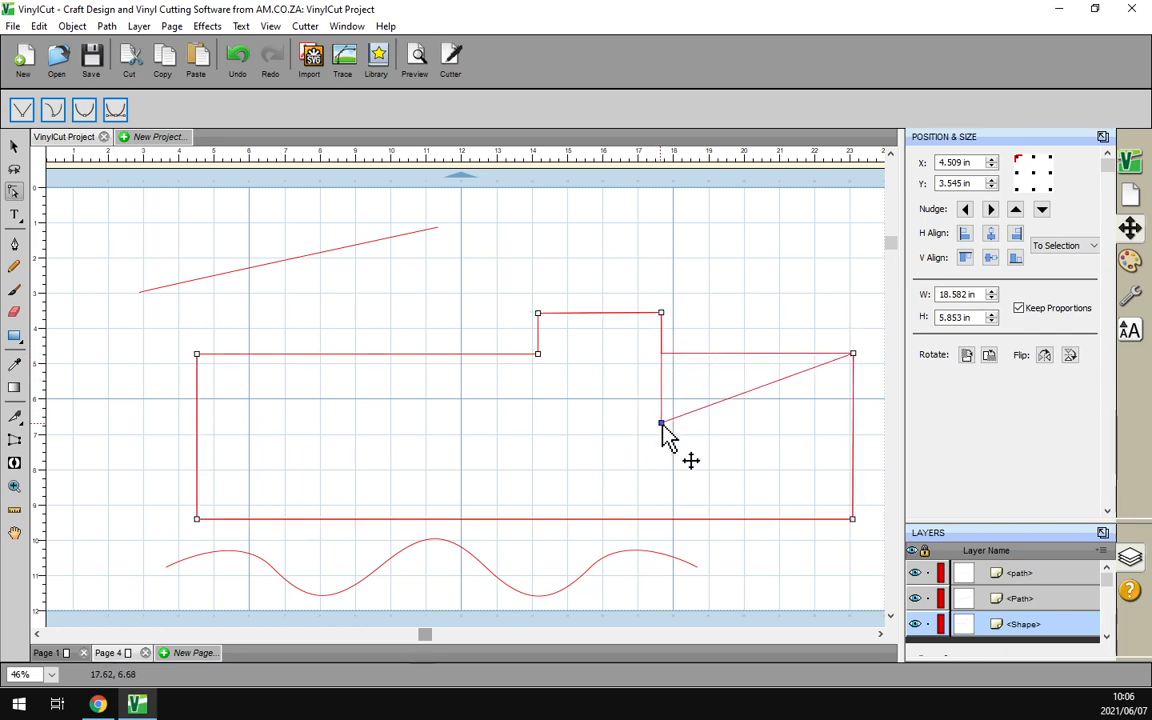
pyautogui.click(753, 278)
pyautogui.moveTo(463, 298); pyautogui.dragTo(530, 362)
pyautogui.click(480, 268)
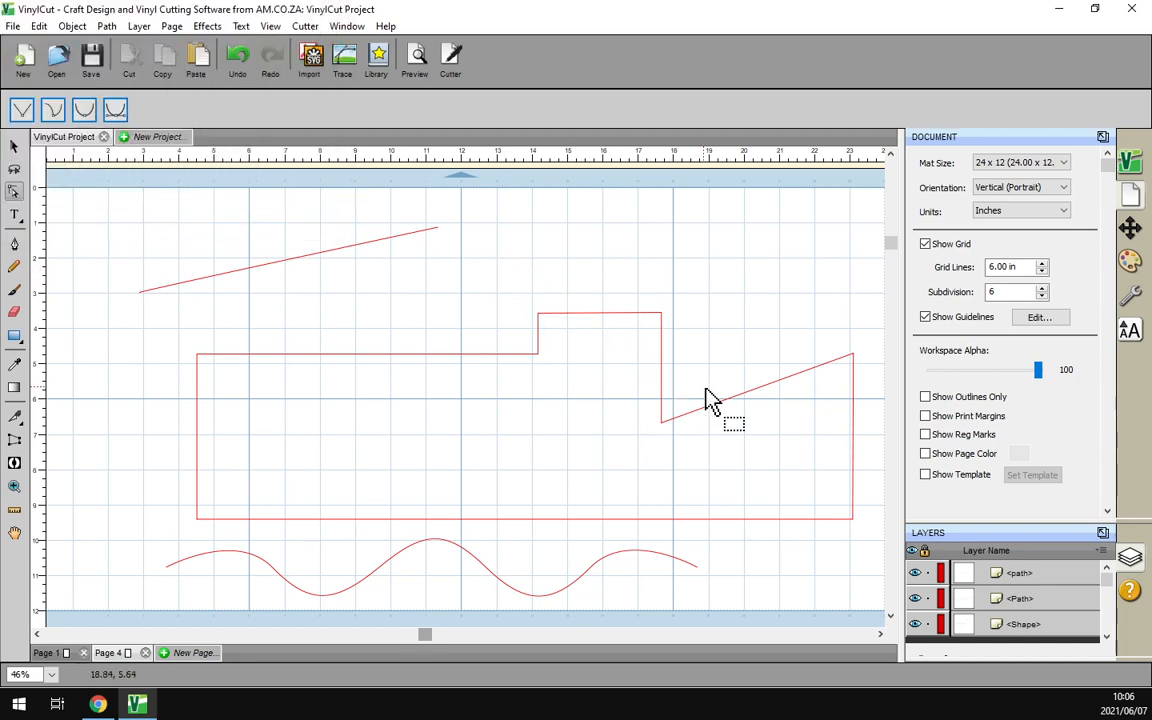
# Bring the softwaretraining.co.za site forward in Chrome and activate its sidebar Search box
pyautogui.click(100, 705)
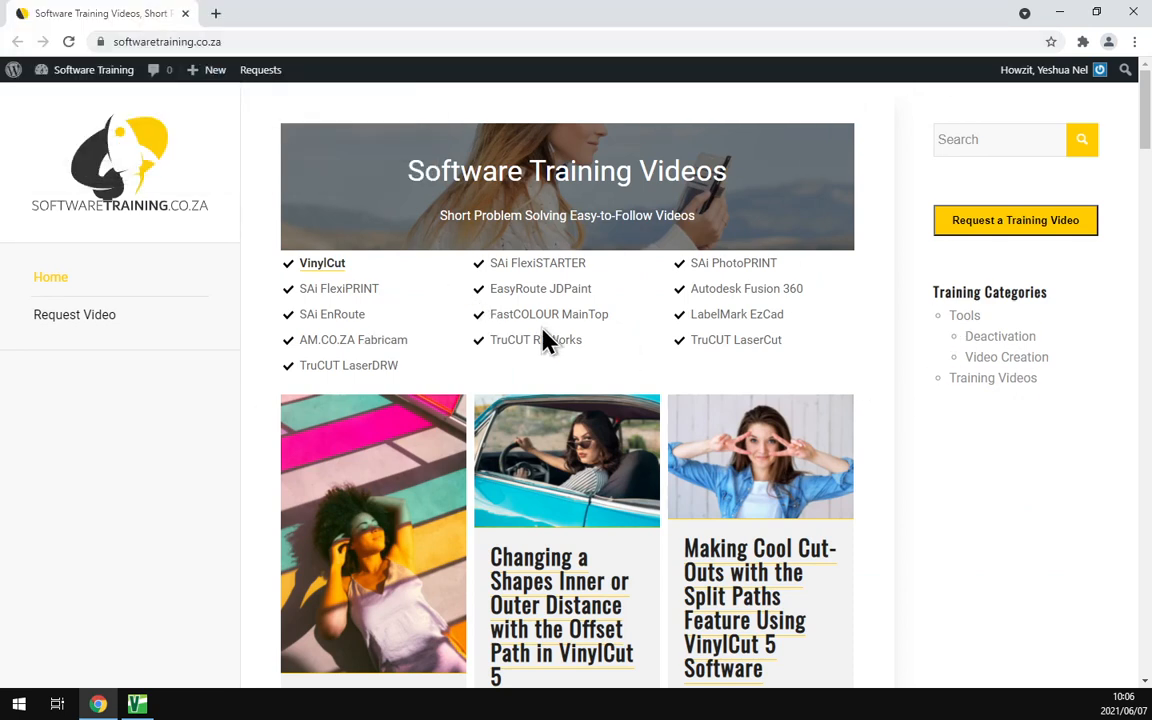
pyautogui.click(977, 139)
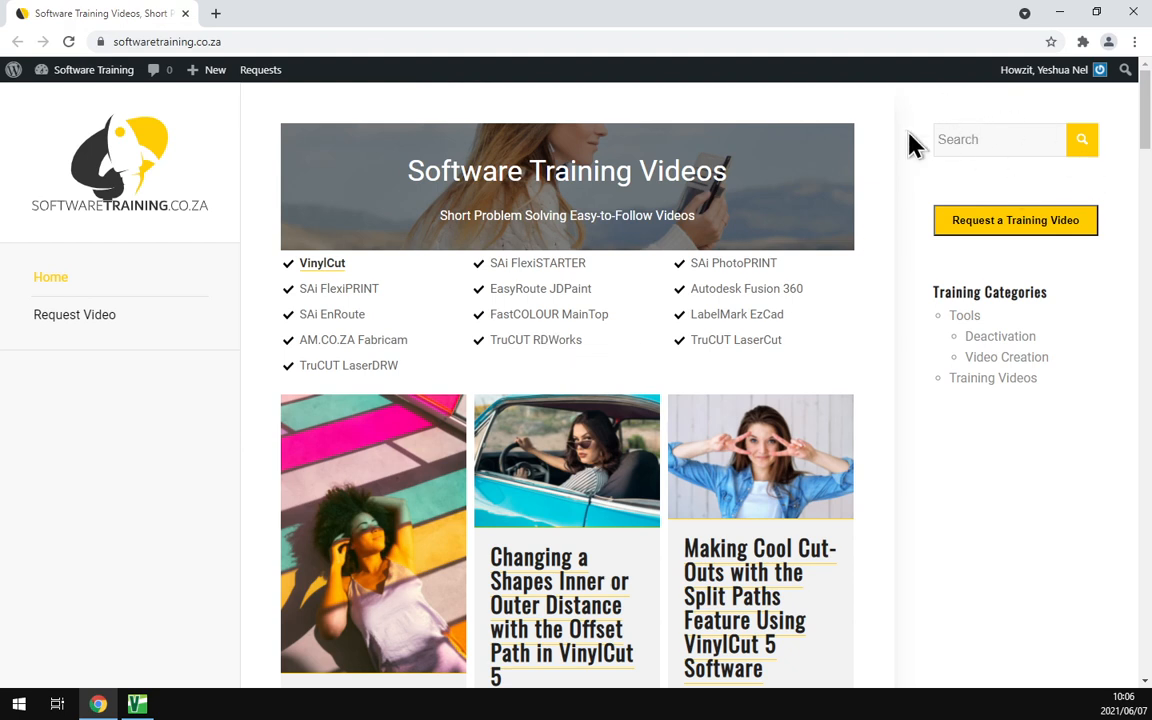